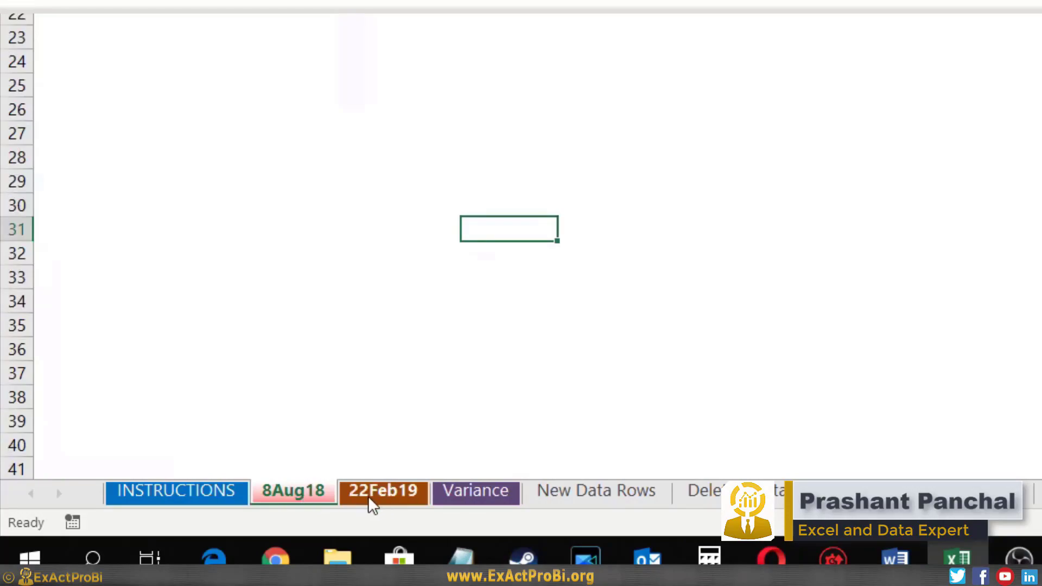
Compare the fund data on the 8Aug18 and 22Feb19 sheets.
left_click(367, 497)
left_click(290, 497)
left_click(378, 500)
left_click(285, 496)
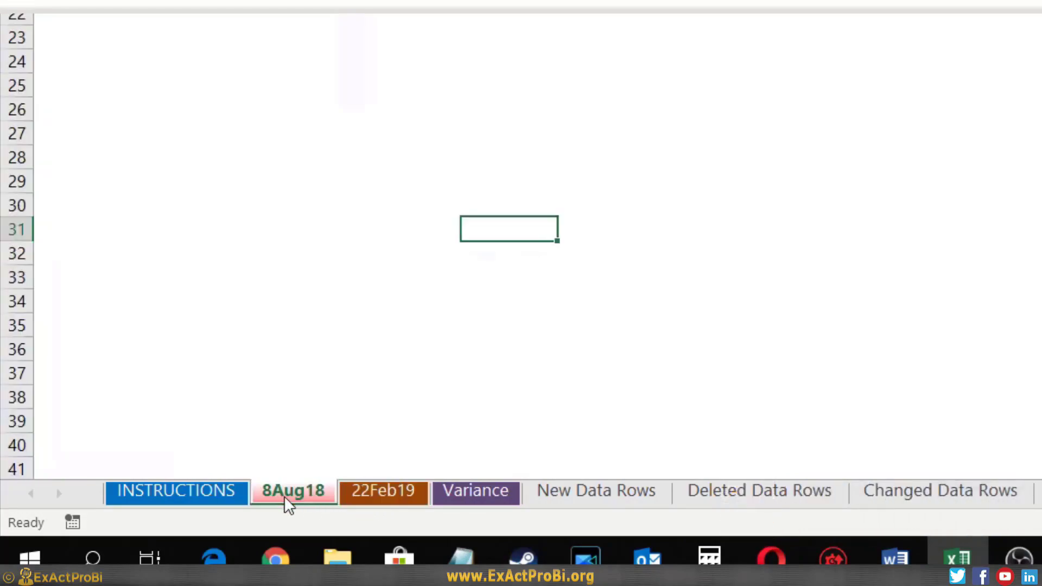
left_click(395, 497)
left_click(292, 492)
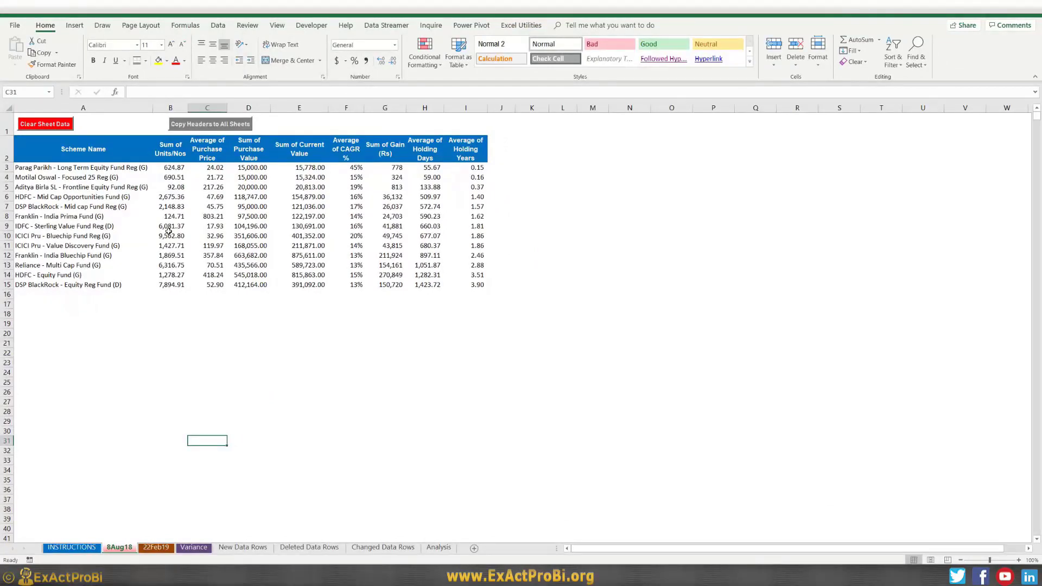
left_click(156, 548)
left_click(123, 548)
left_click(162, 550)
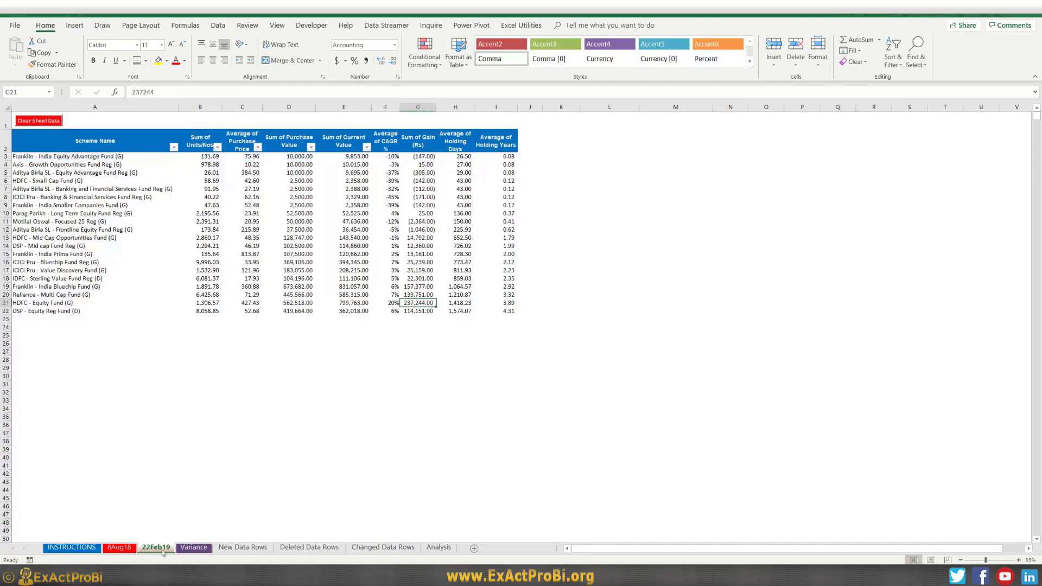
Open the CompareDataMainCode module of the PP Portfolio Example workbook in the Visual Basic editor.
left_click(150, 322)
left_click(312, 25)
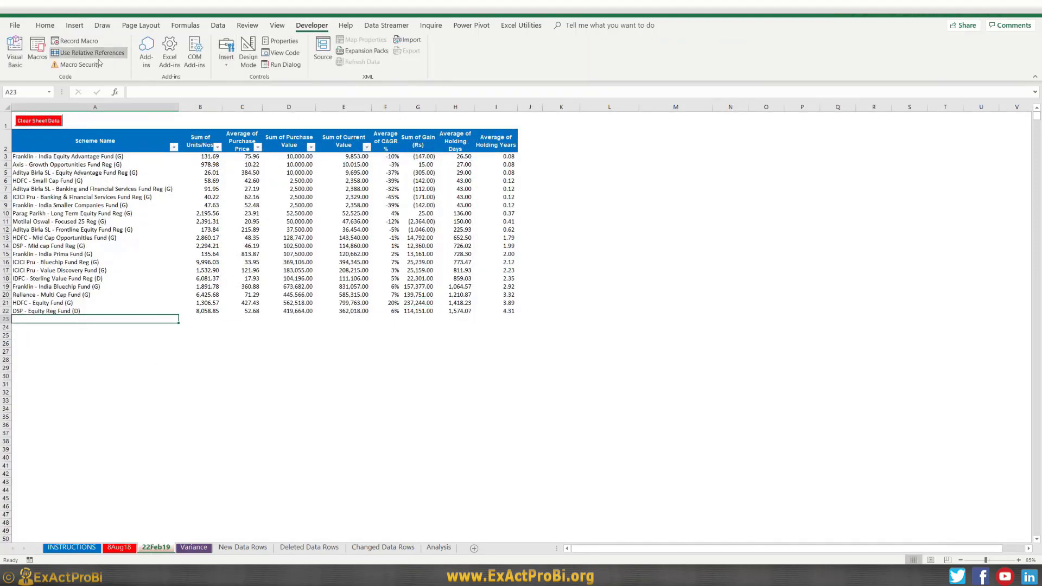
left_click(16, 47)
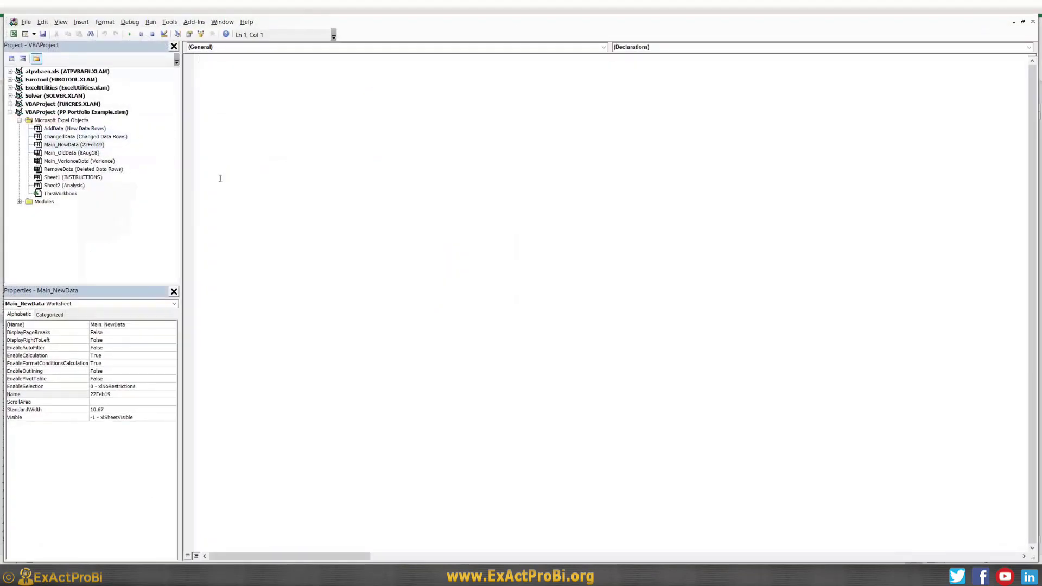
left_click(19, 201)
double_click(54, 231)
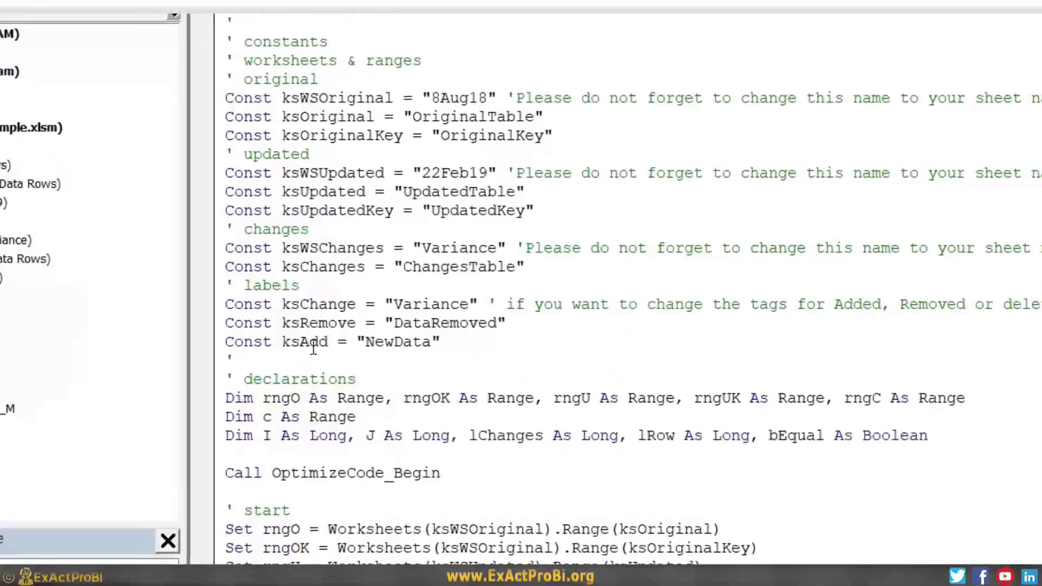
Check the sheet name in the ksWSOriginal constant against the 8Aug18 and 22Feb19 sheet names in the workbook.
left_click(466, 98)
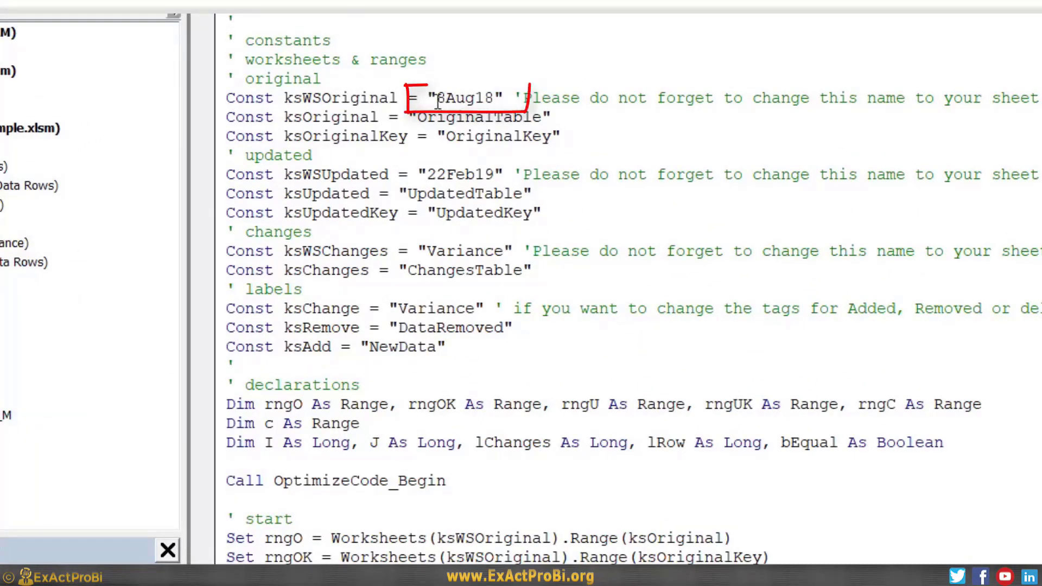
double_click(434, 99)
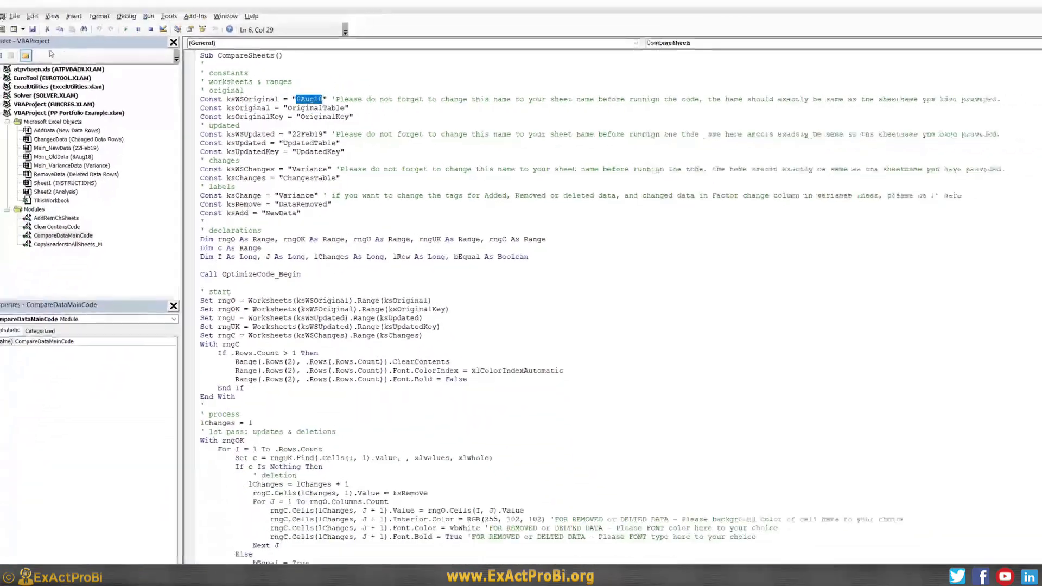
left_click(14, 33)
left_click(135, 459)
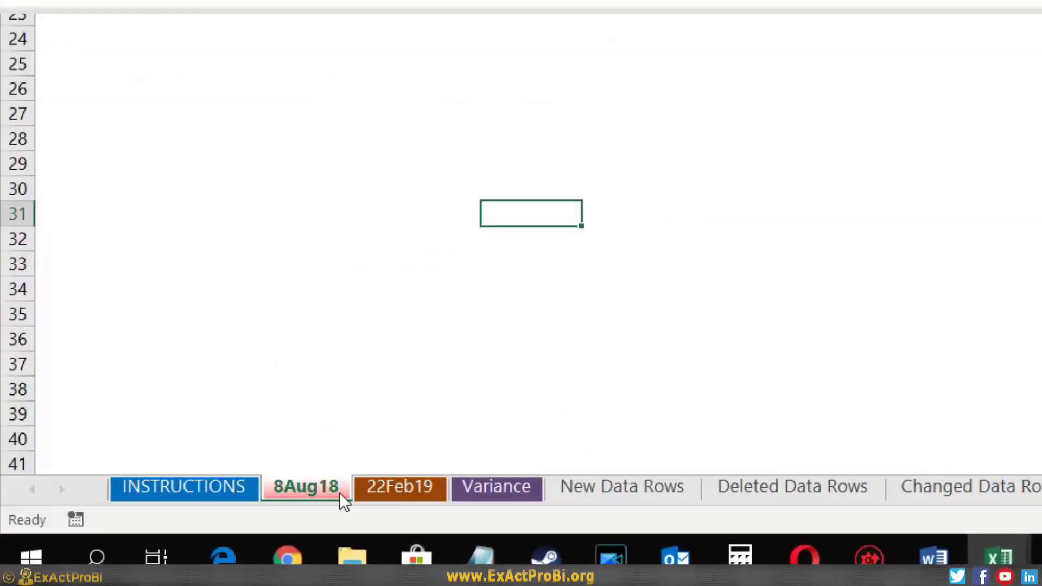
left_click(382, 491)
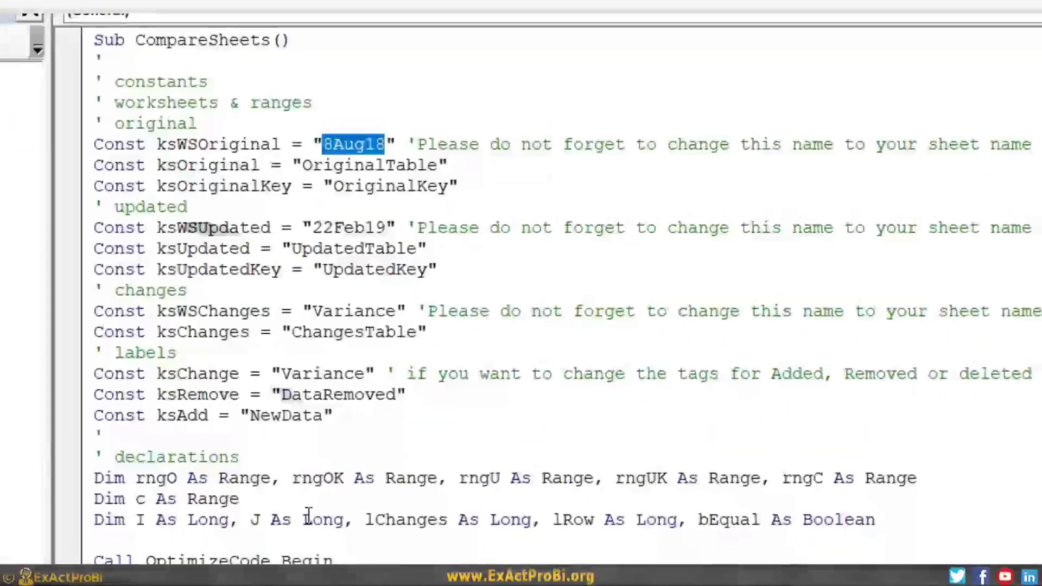
Review the original and updated sheet names, the change label and the cell formatting lines in the CompareSheets code.
double_click(316, 228)
left_click(345, 228)
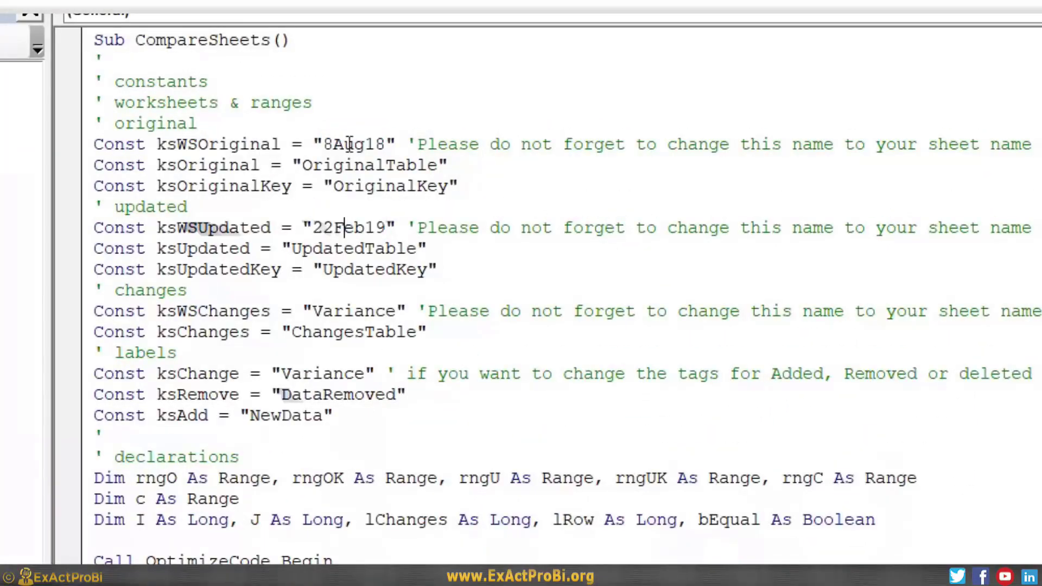
left_click(349, 144)
left_click(300, 374)
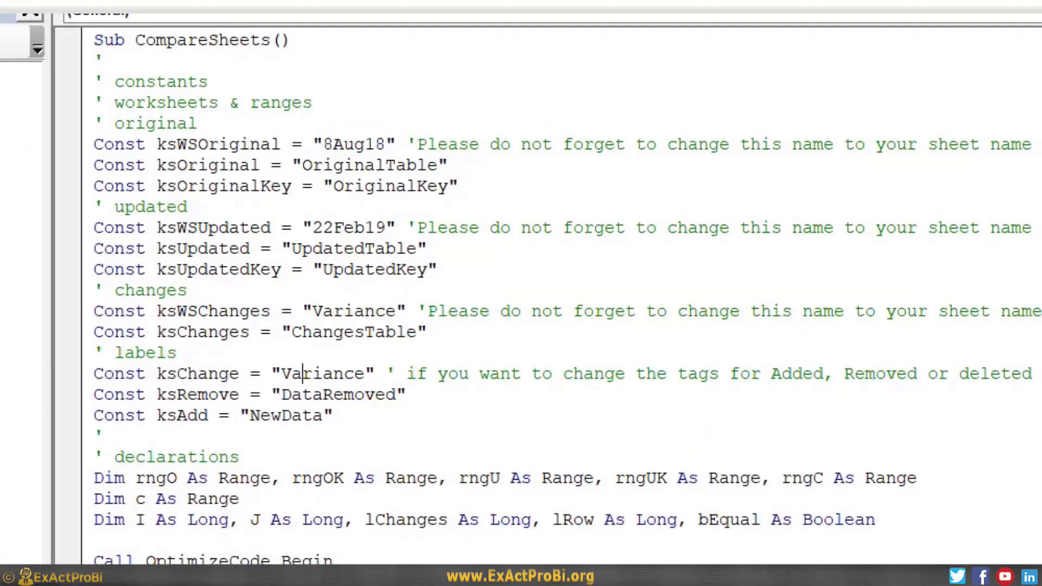
scroll(271, 348, "down", 15)
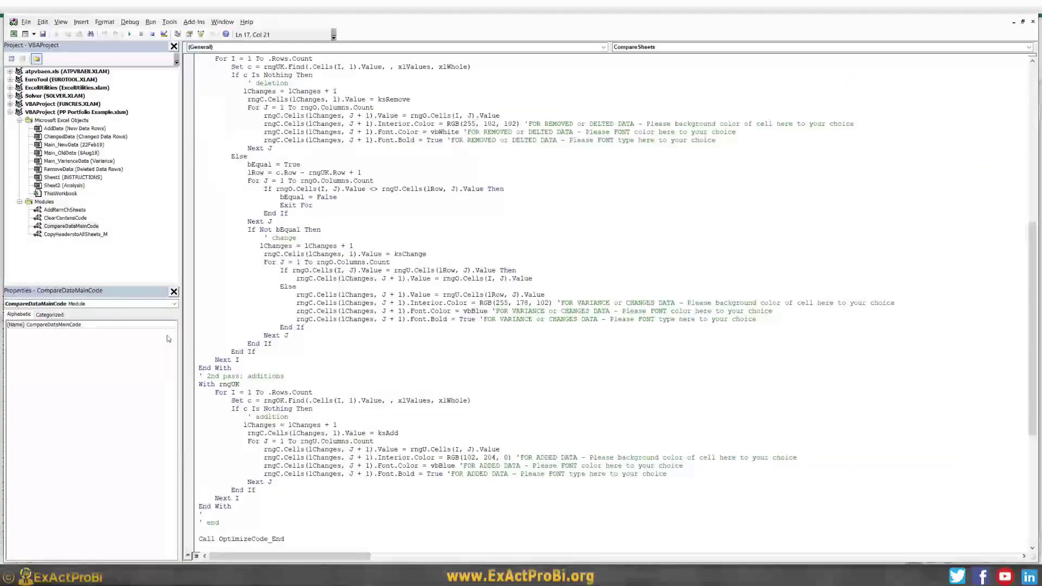
Return to the workbook and examine the Sum of Units/Nos values and scheme names on the 22Feb19 sheet.
left_click(14, 34)
left_click(141, 441)
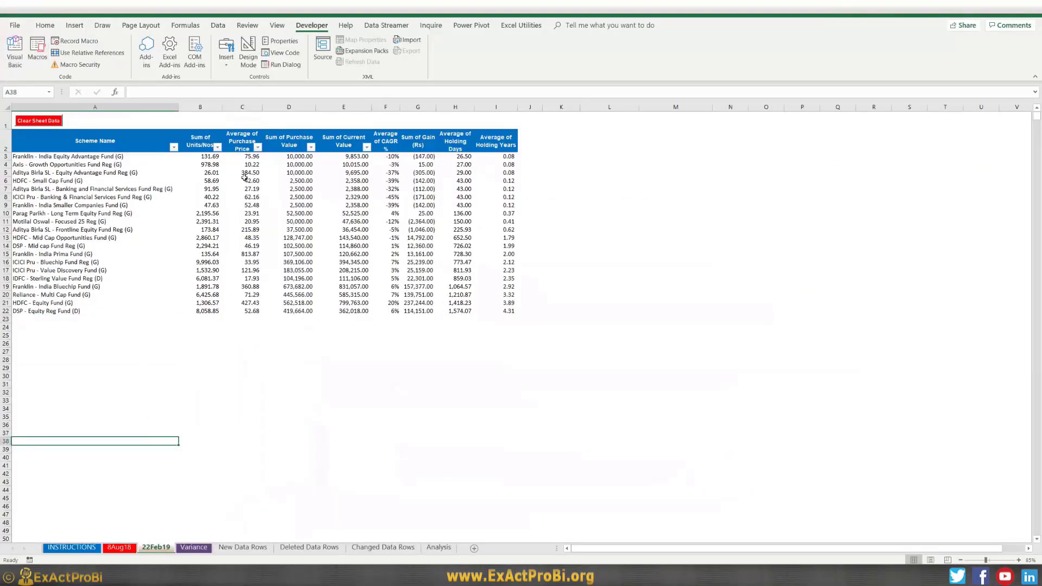
left_click(204, 148)
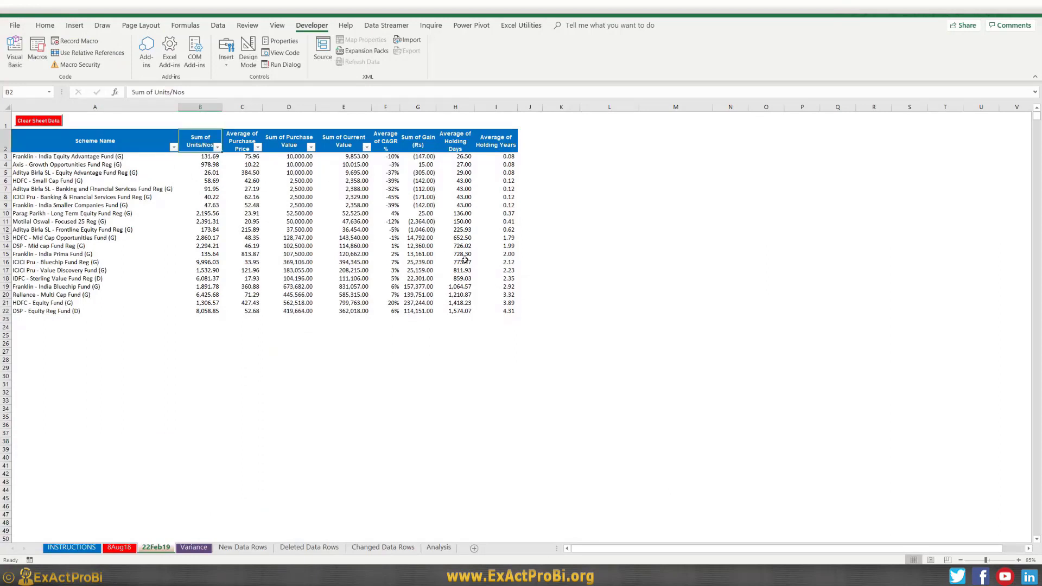
left_click_drag(201, 157, 200, 311)
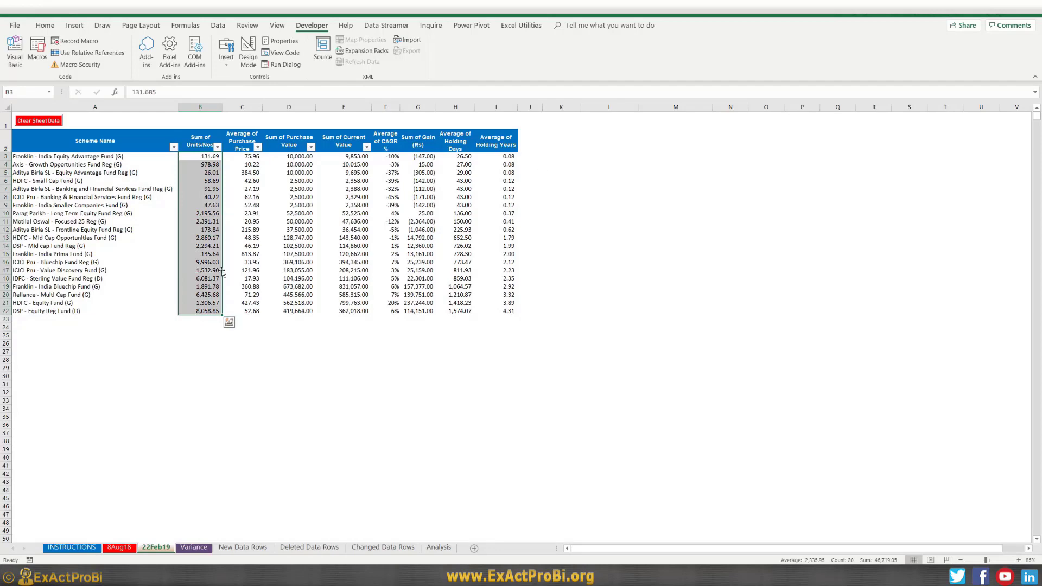
left_click(124, 248)
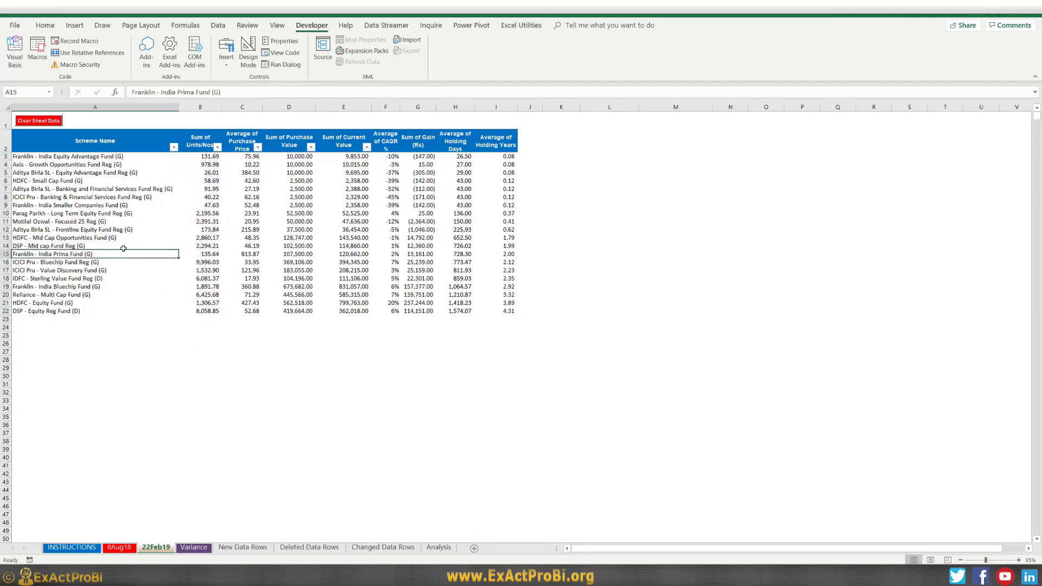
Examine the units, purchase price, purchase value and current value columns on the 8Aug18 sheet.
left_click(123, 547)
left_click(154, 549)
left_click(120, 548)
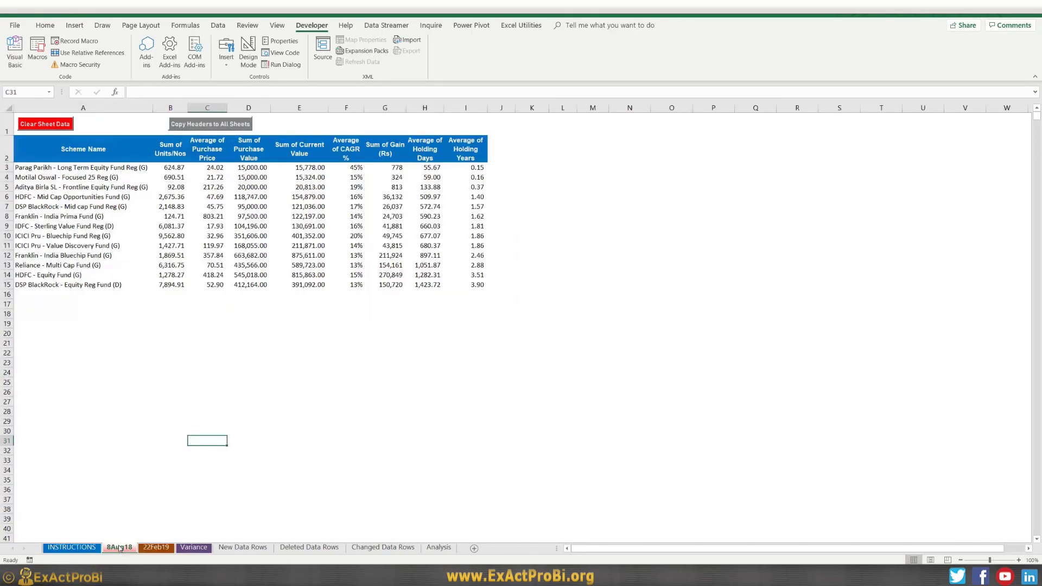
left_click_drag(162, 168, 174, 305)
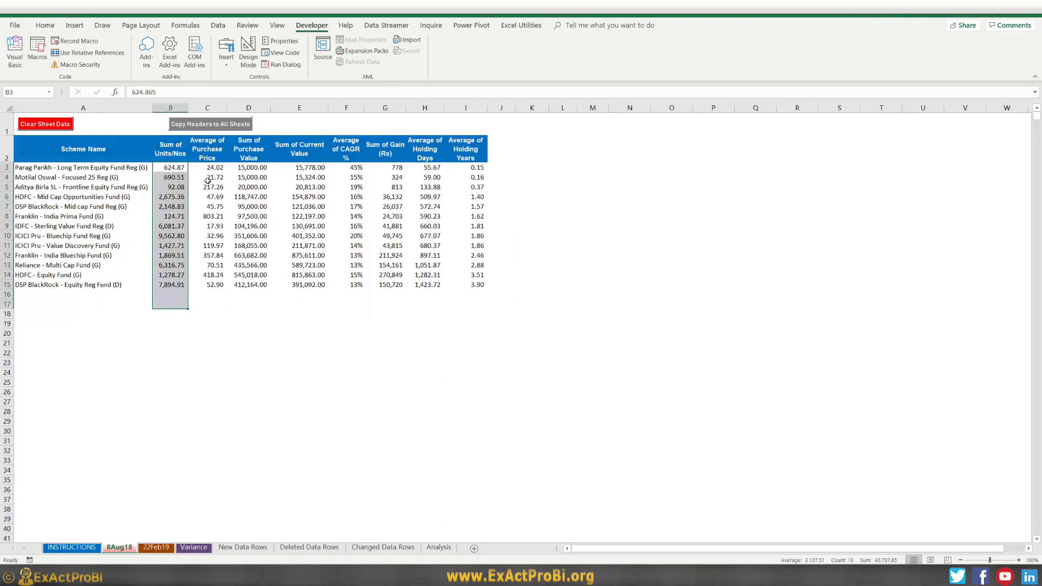
left_click_drag(207, 168, 215, 206)
left_click(252, 165)
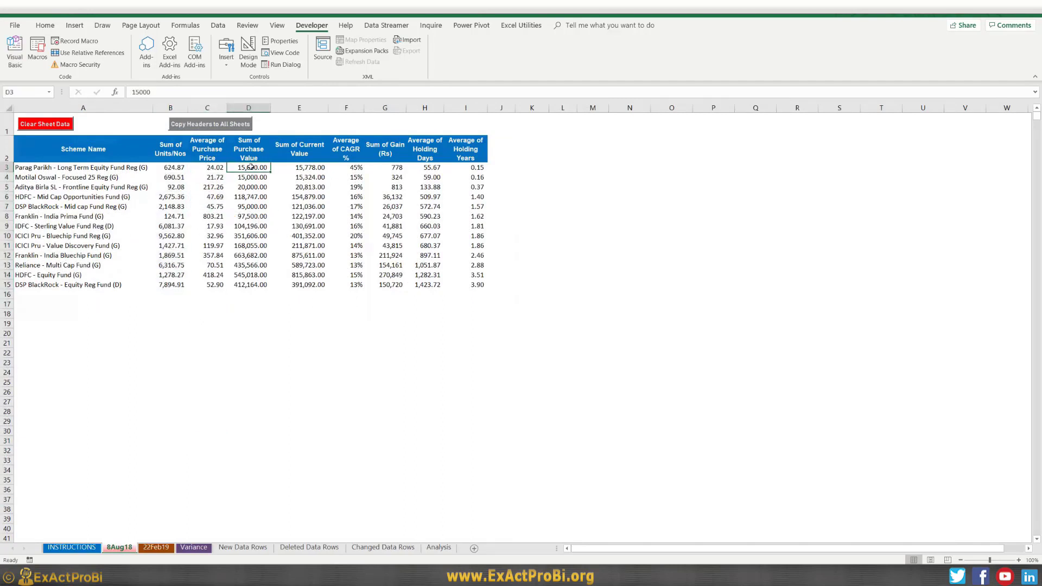
left_click(301, 169)
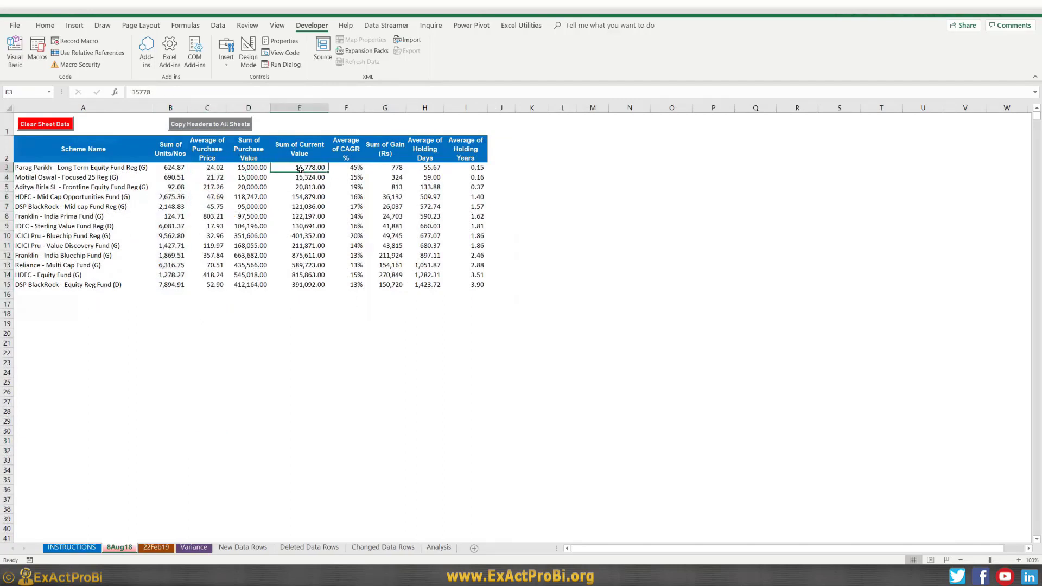
left_click_drag(300, 169, 300, 286)
Examine the CAGR, gain, holding days and holding years columns on the 8Aug18 sheet.
left_click_drag(347, 168, 350, 288)
key("Up")
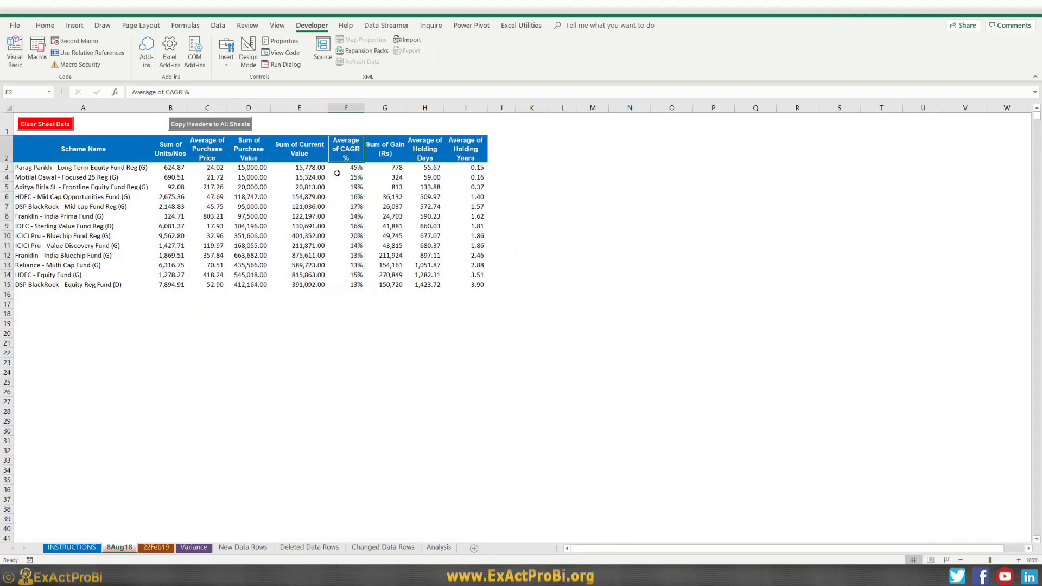
left_click_drag(386, 169, 388, 286)
left_click(388, 228)
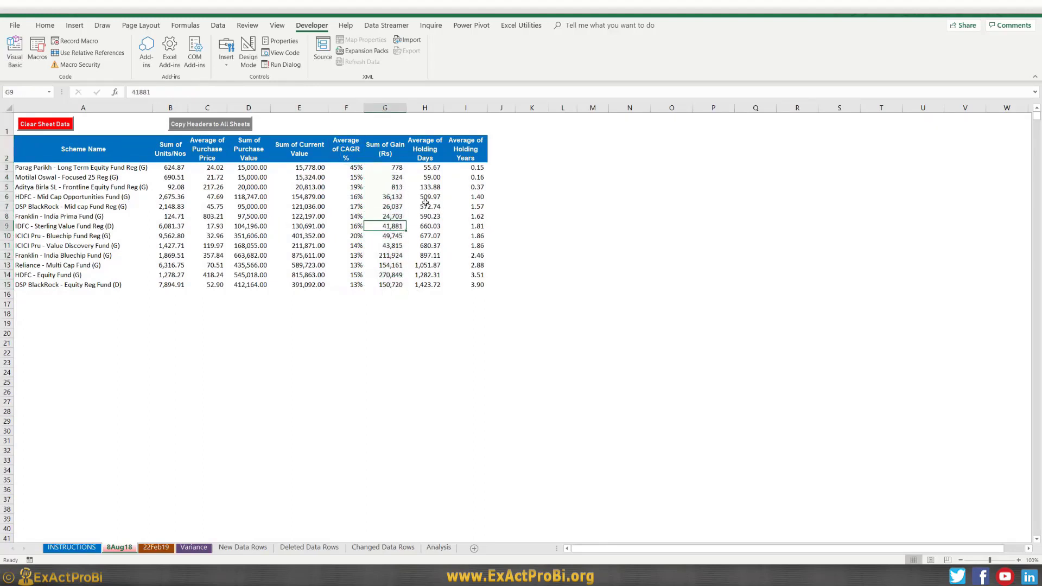
left_click_drag(422, 173, 426, 288)
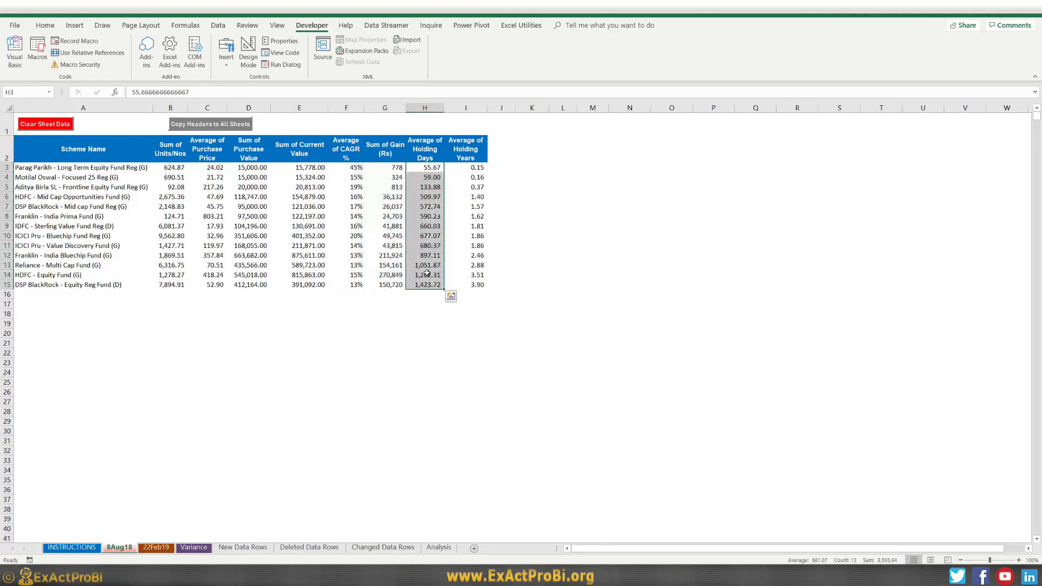
left_click_drag(467, 168, 466, 286)
left_click(466, 246)
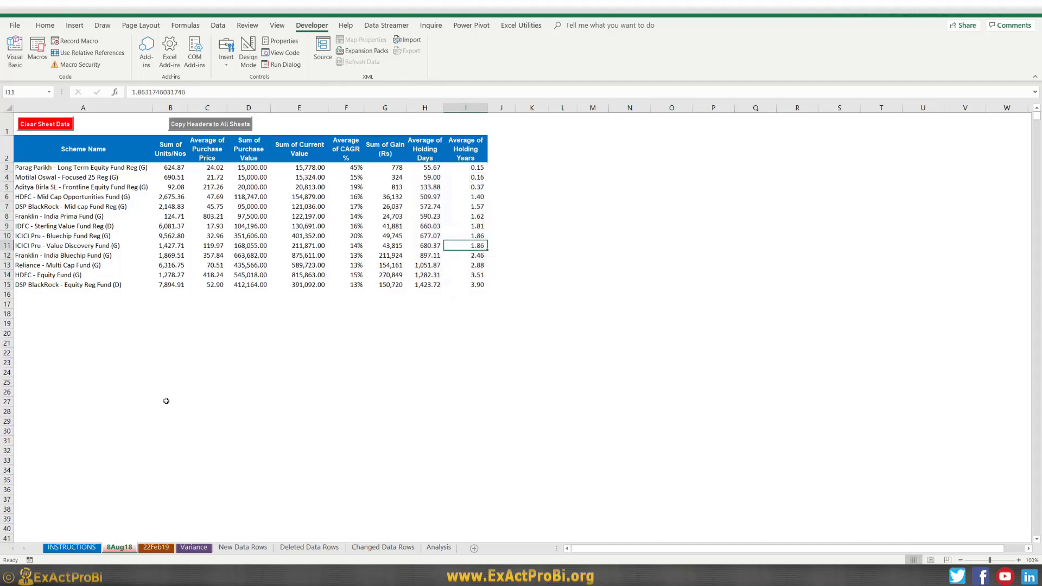
Look over the 22Feb19 and 8Aug18 source sheets once more.
left_click(157, 548)
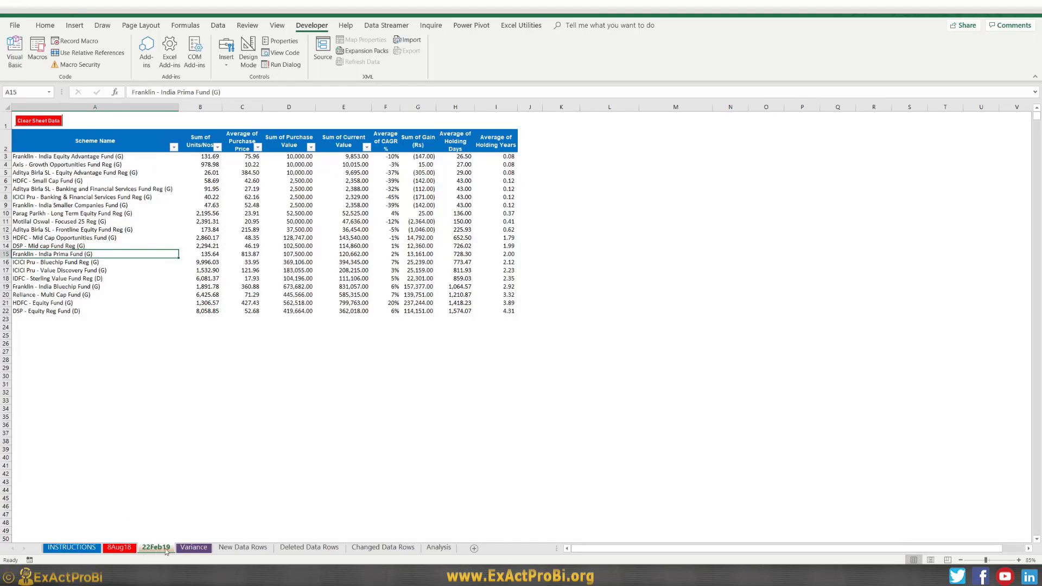
left_click(118, 550)
left_click(150, 549)
Clear the existing data on the Variance sheet and run Compare Sheets to regenerate the comparison.
left_click(194, 548)
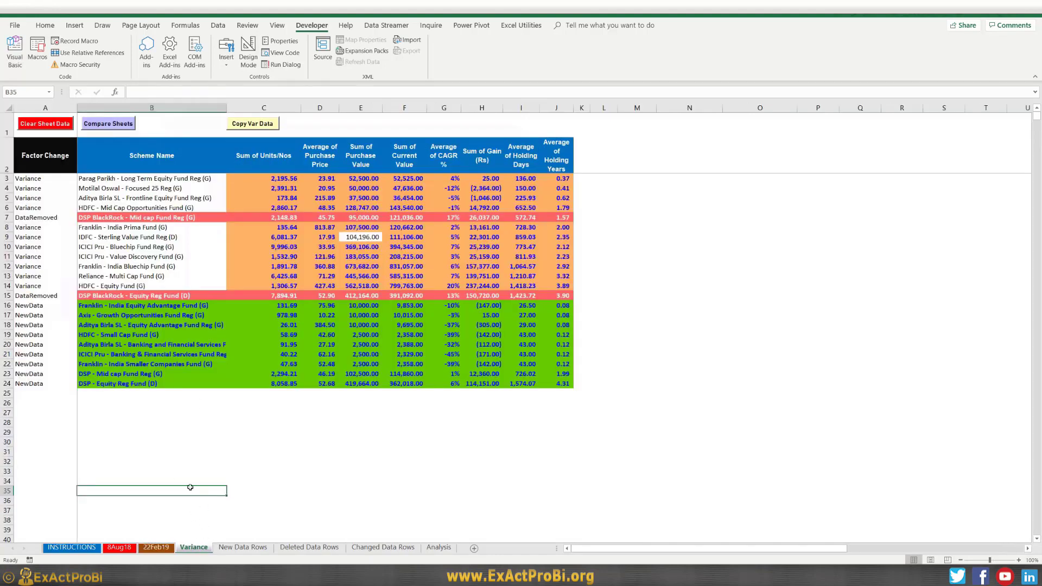
left_click(49, 126)
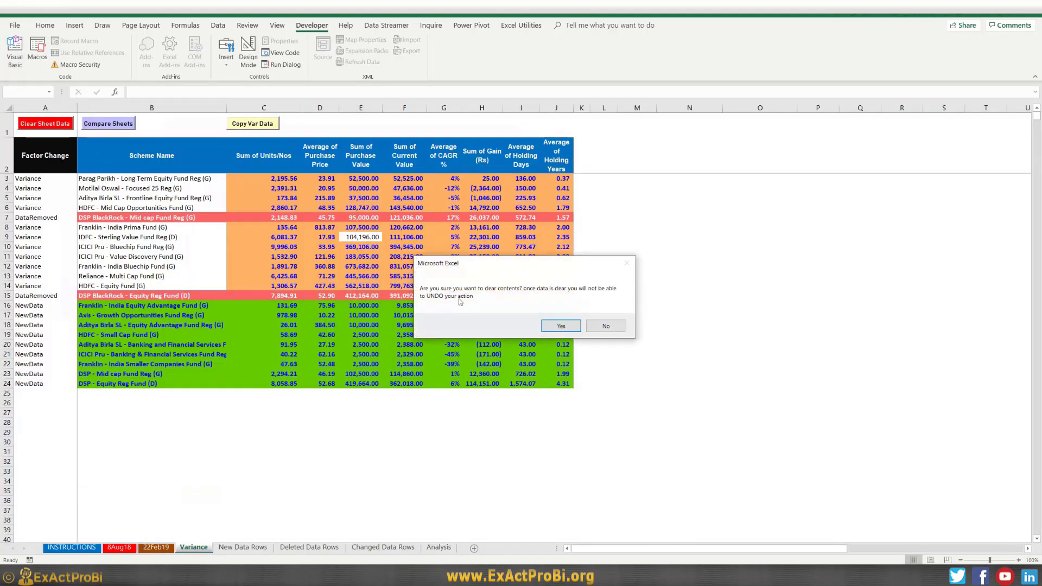
left_click(544, 323)
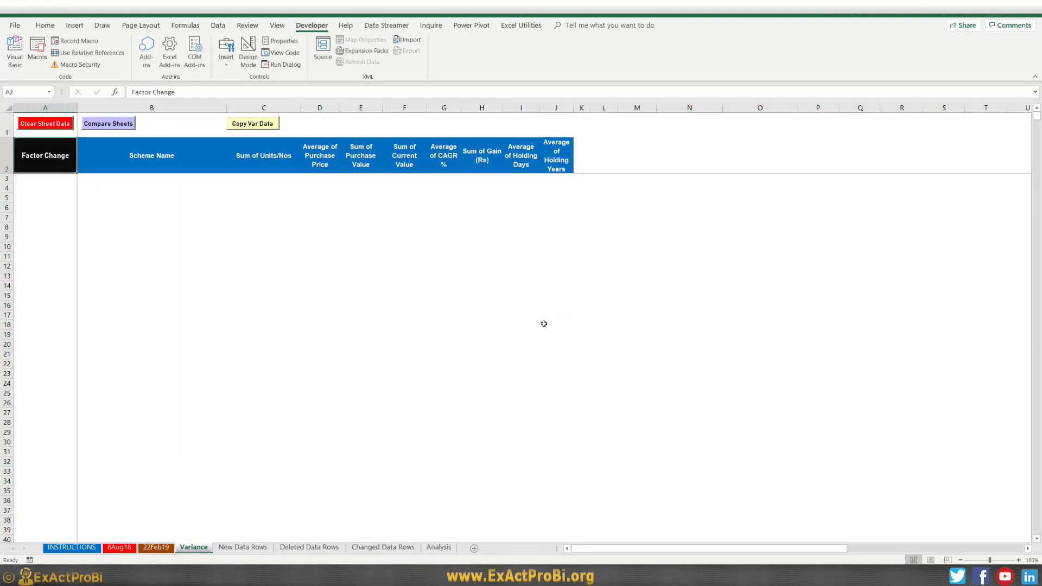
left_click(108, 124)
Examine the changed schemes and the NewData rows in the Variance sheet's comparison.
left_click(185, 227)
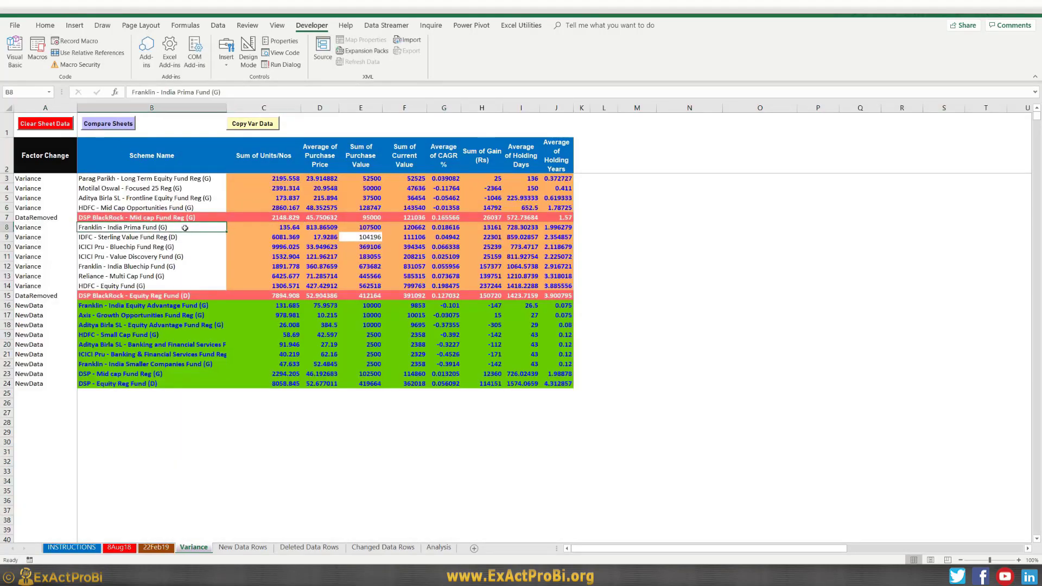
left_click_drag(100, 228, 122, 257)
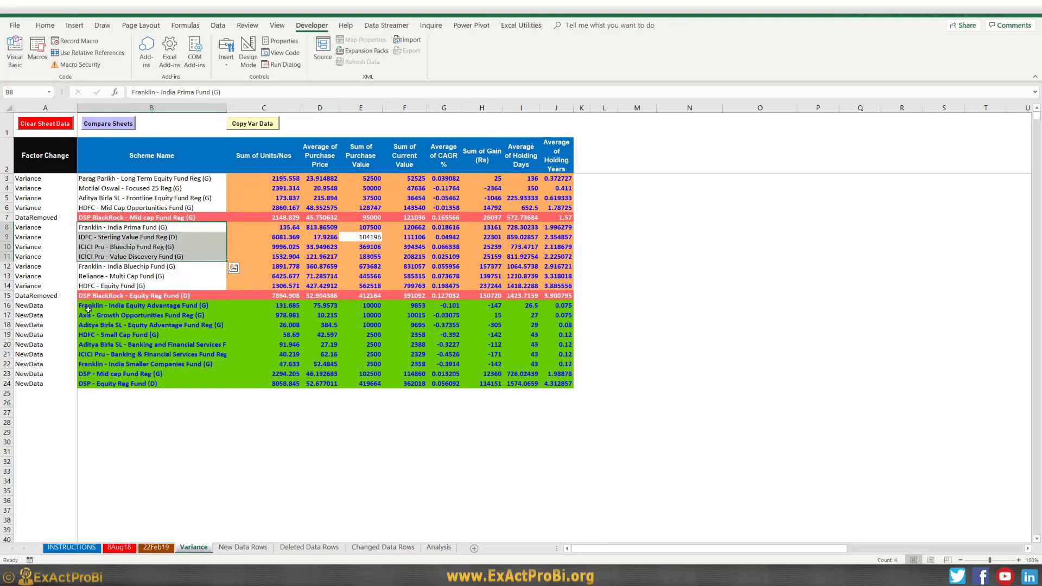
left_click_drag(125, 306, 567, 384)
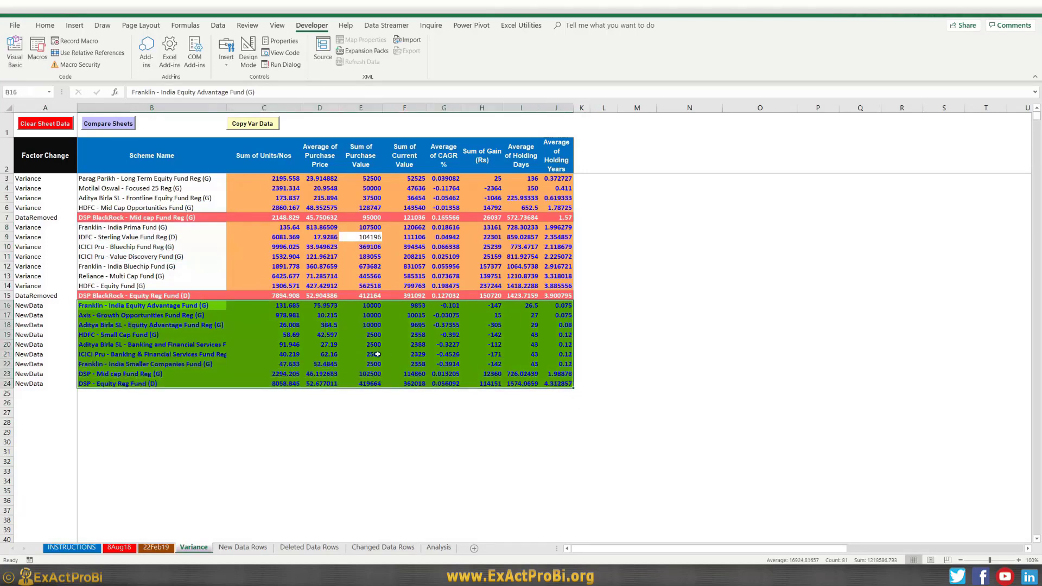
Recheck both source sheets, and examine the changed figures in the rows tagged Variance on the Variance sheet.
left_click(165, 548)
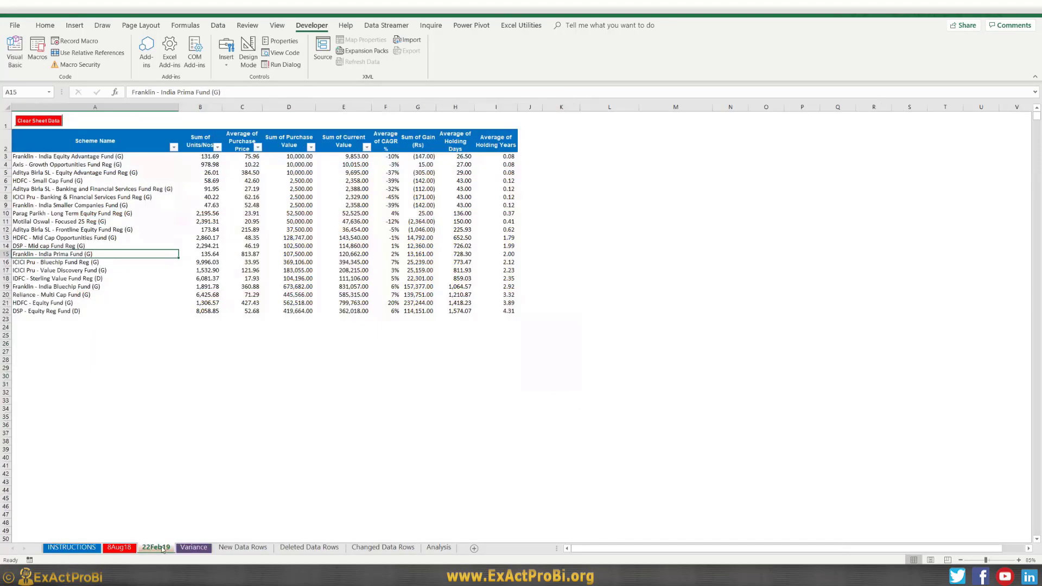
left_click(112, 548)
left_click(194, 547)
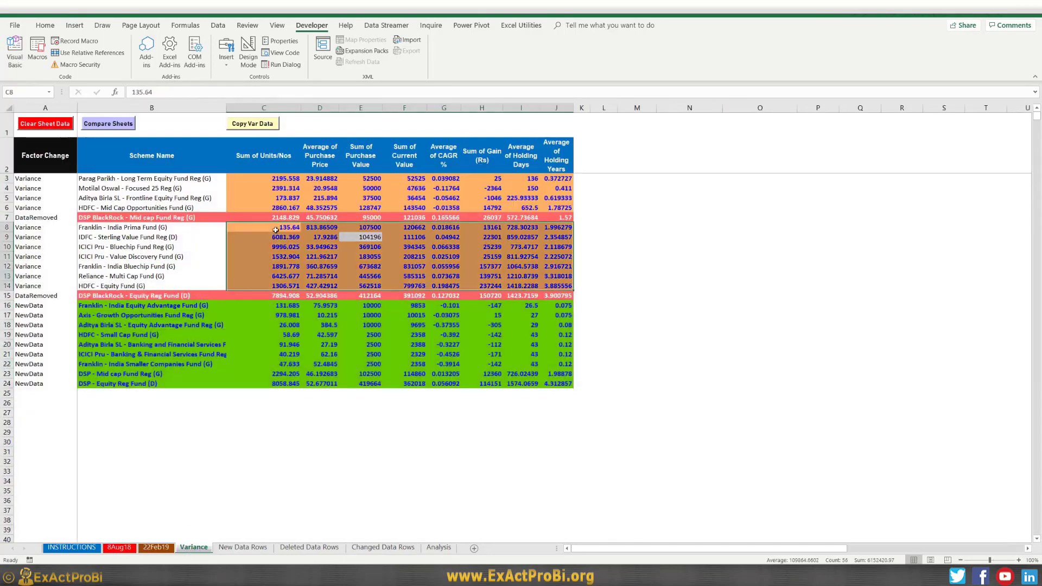
left_click_drag(264, 227, 551, 282)
left_click(363, 249)
left_click_drag(274, 229, 557, 286)
left_click_drag(269, 237, 556, 277)
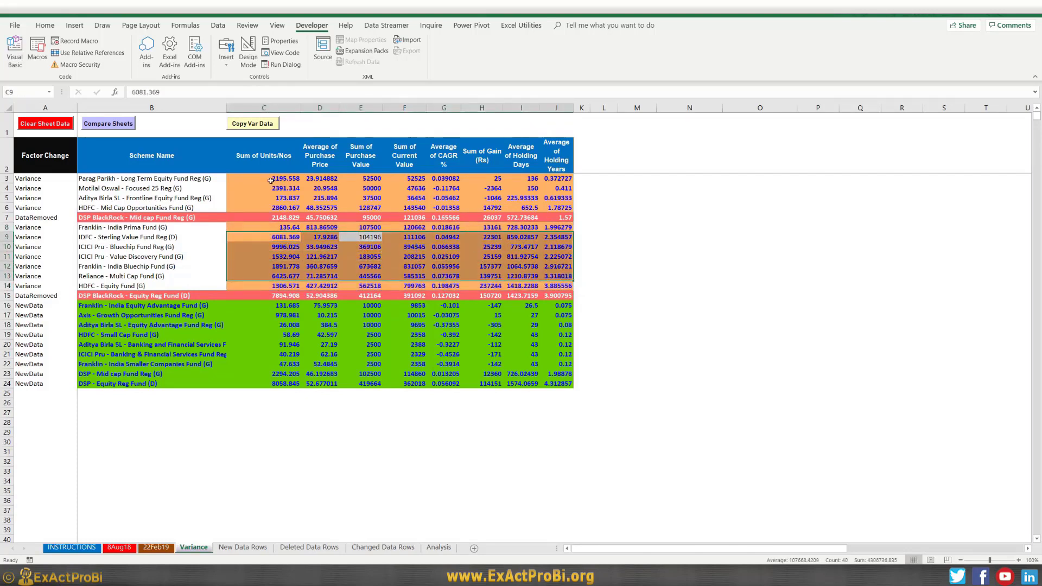
Examine the figures in the rows tagged Variance and the two DataRemoved rows on the Variance sheet.
left_click_drag(271, 180, 567, 209)
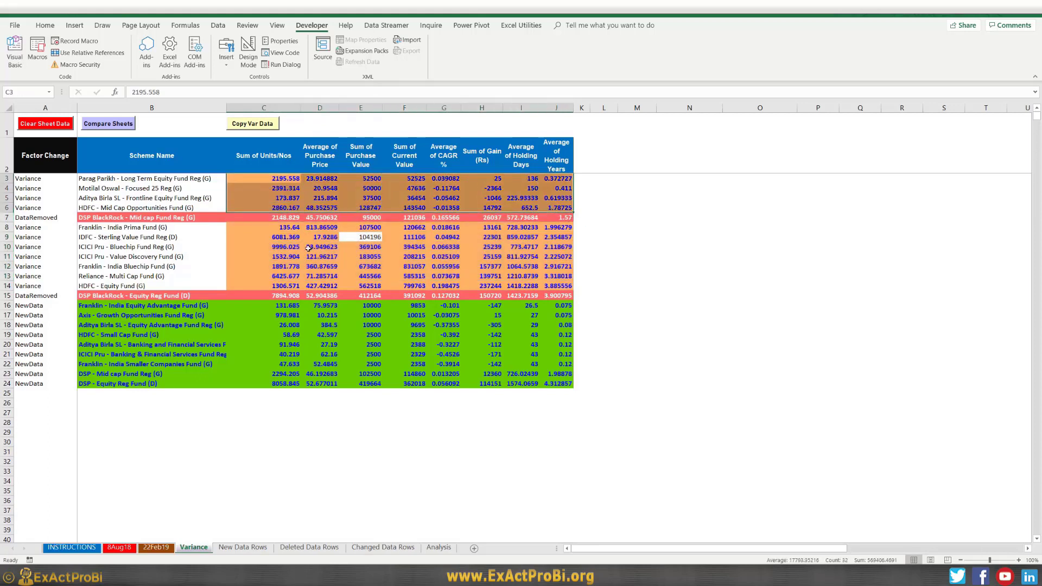
left_click(281, 254)
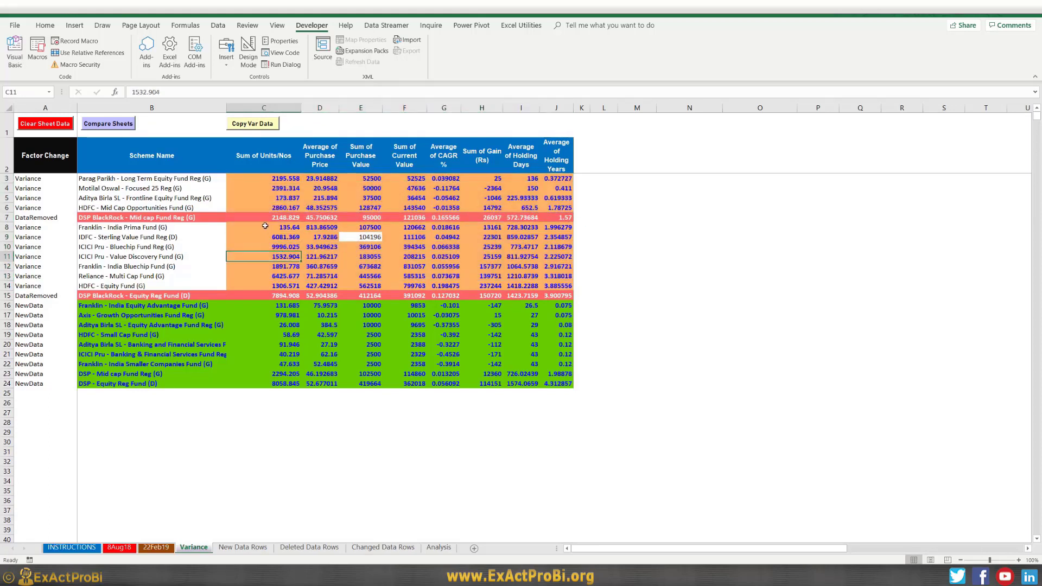
left_click_drag(136, 218, 567, 219)
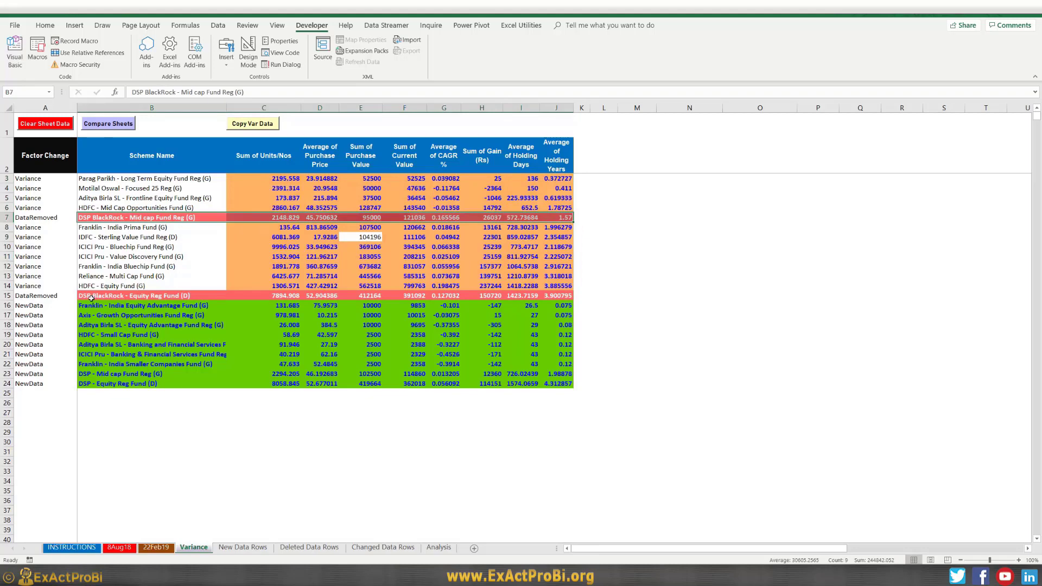
left_click_drag(91, 296, 568, 296)
left_click(261, 224)
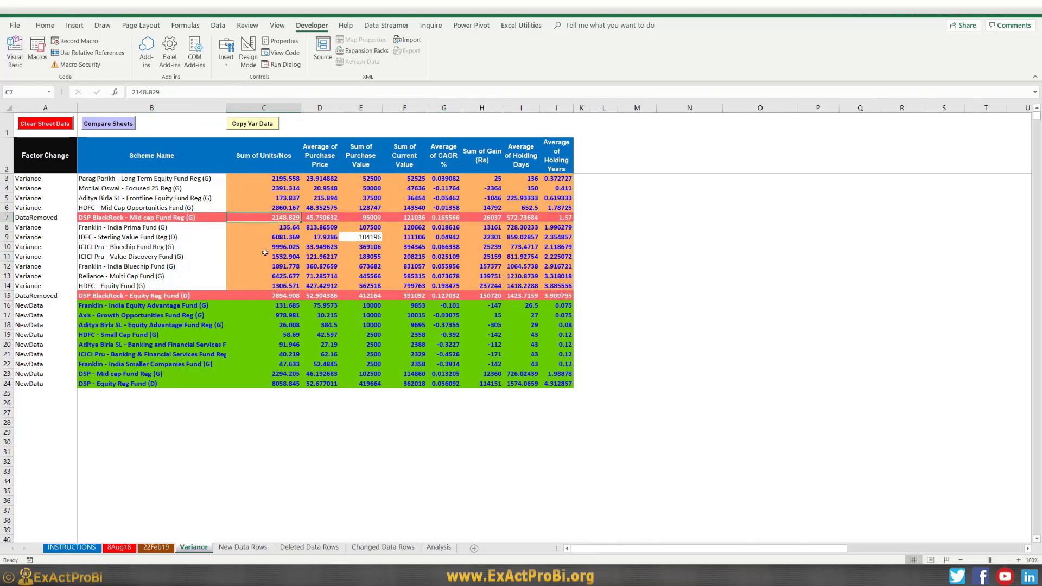
Look through the New Data Rows, Deleted Data Rows and Changed Data Rows sheets, and return to the Variance sheet.
left_click(243, 547)
left_click(278, 547)
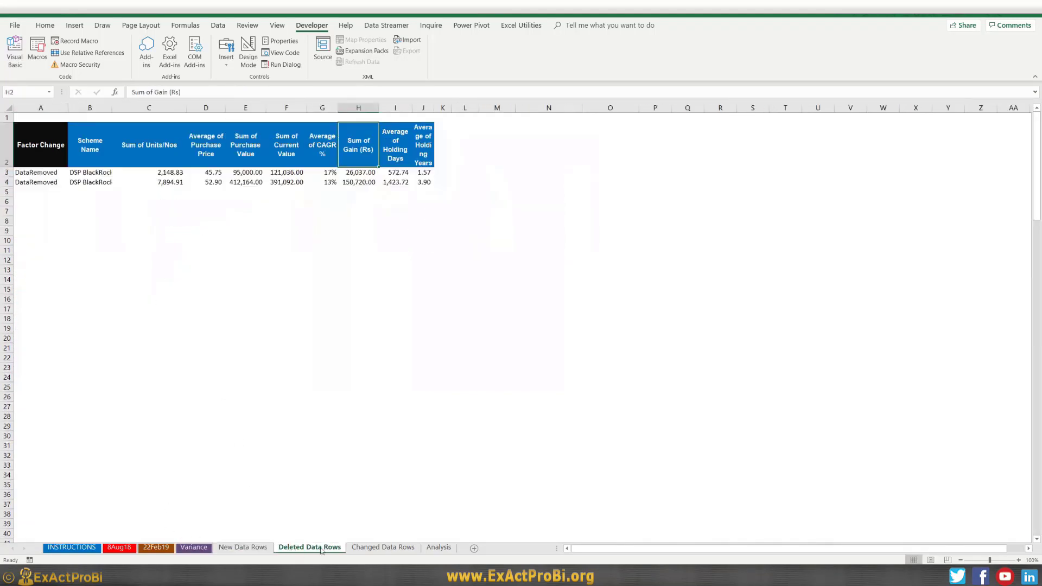
left_click(369, 548)
left_click(244, 548)
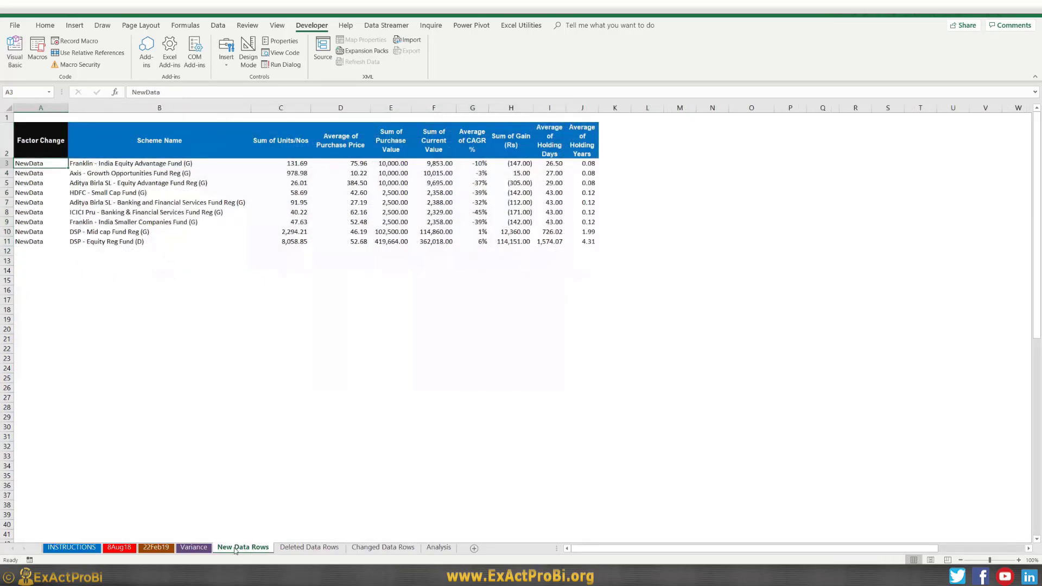
left_click(186, 548)
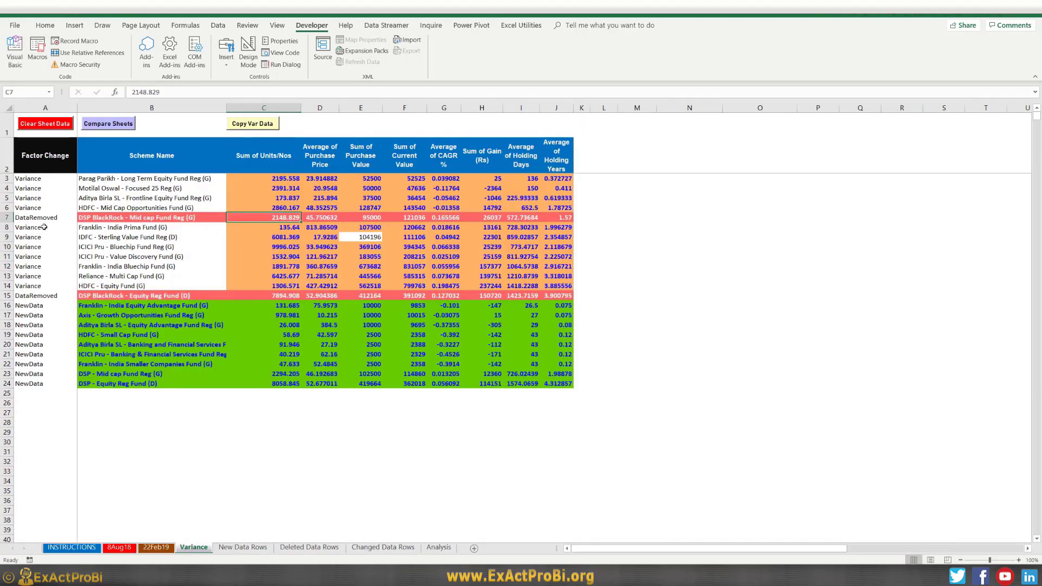
Check the NewData schemes on the Variance sheet against the New Data Rows sheet, and view the Deleted Data Rows sheet.
left_click(95, 304)
left_click_drag(95, 304, 98, 384)
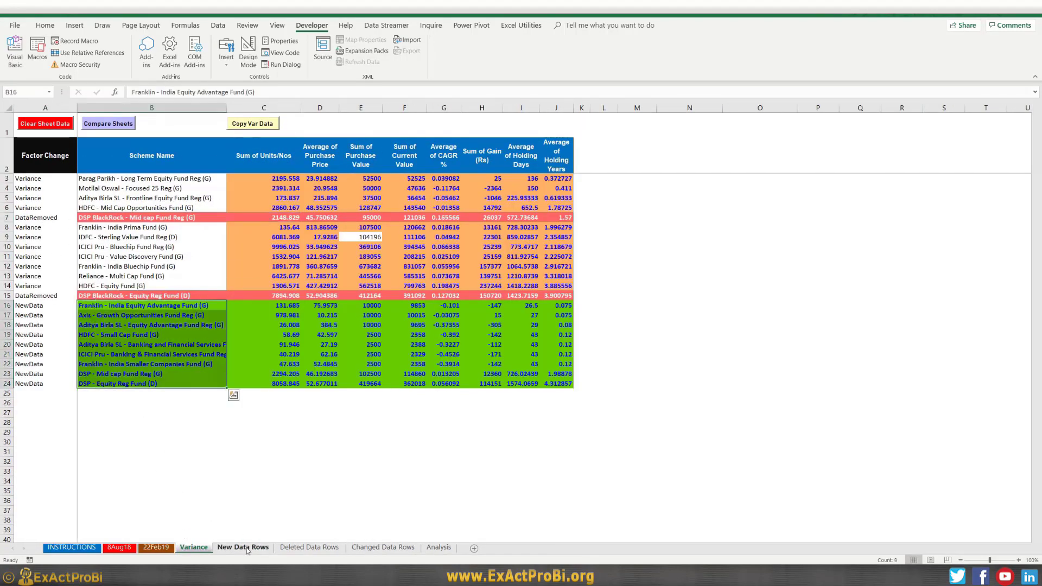
left_click(242, 547)
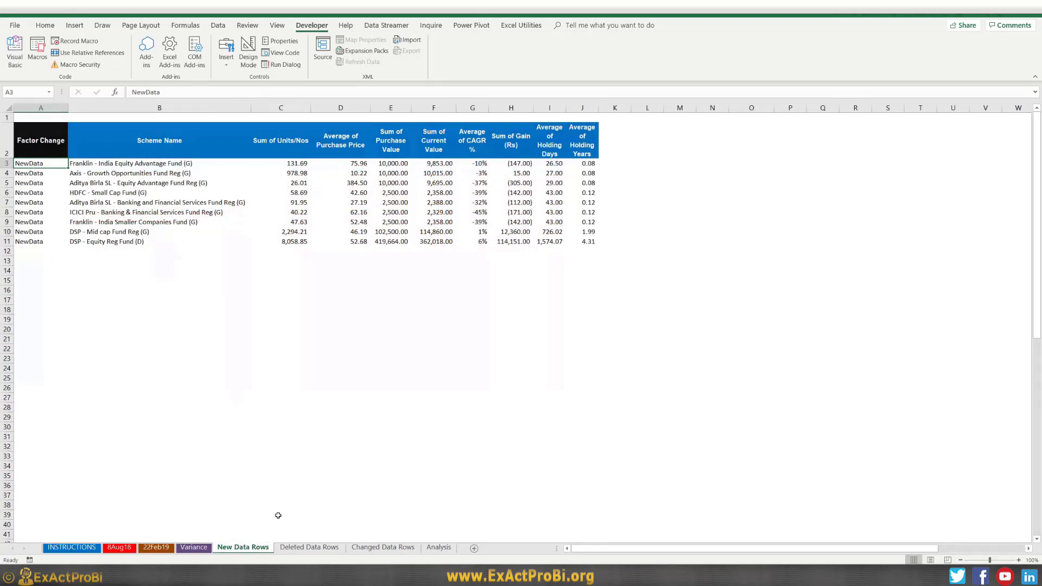
left_click(309, 547)
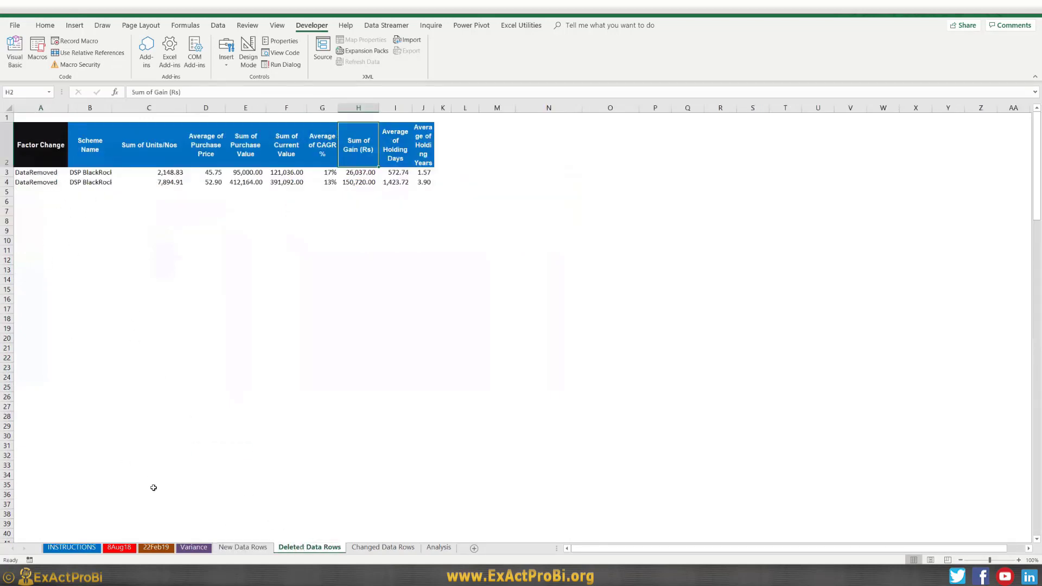
left_click(194, 547)
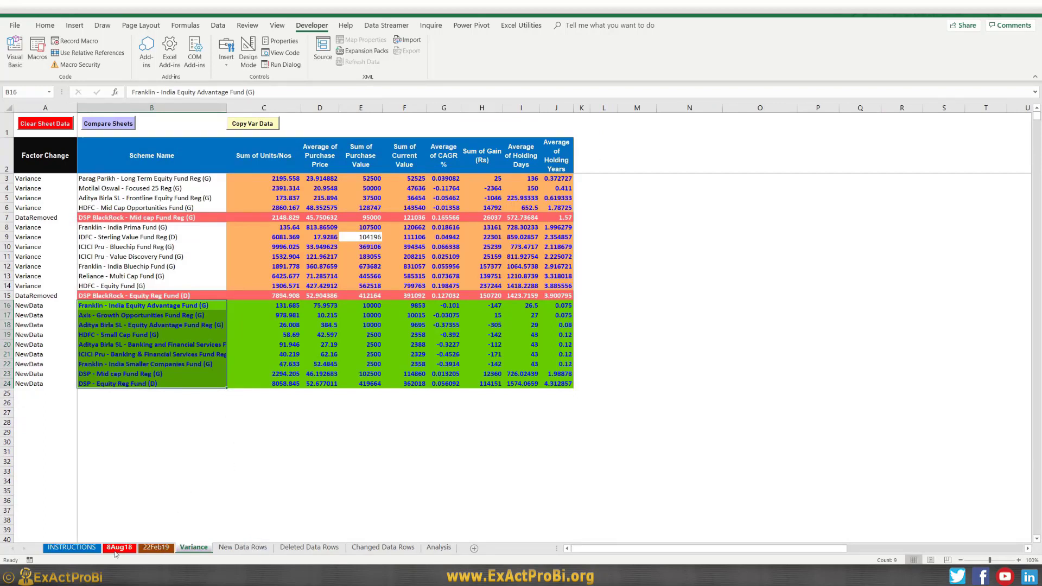
Examine the schemes and figures on the Changed Data Rows sheet, including the Sum of Current Value column.
left_click(374, 548)
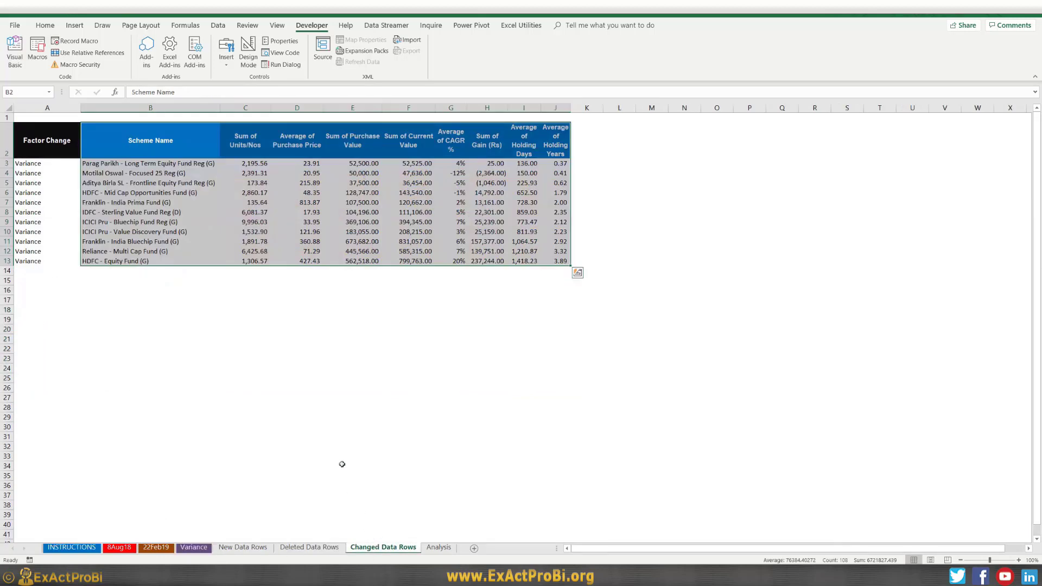
left_click(164, 257)
left_click_drag(103, 164, 571, 264)
left_click(427, 194)
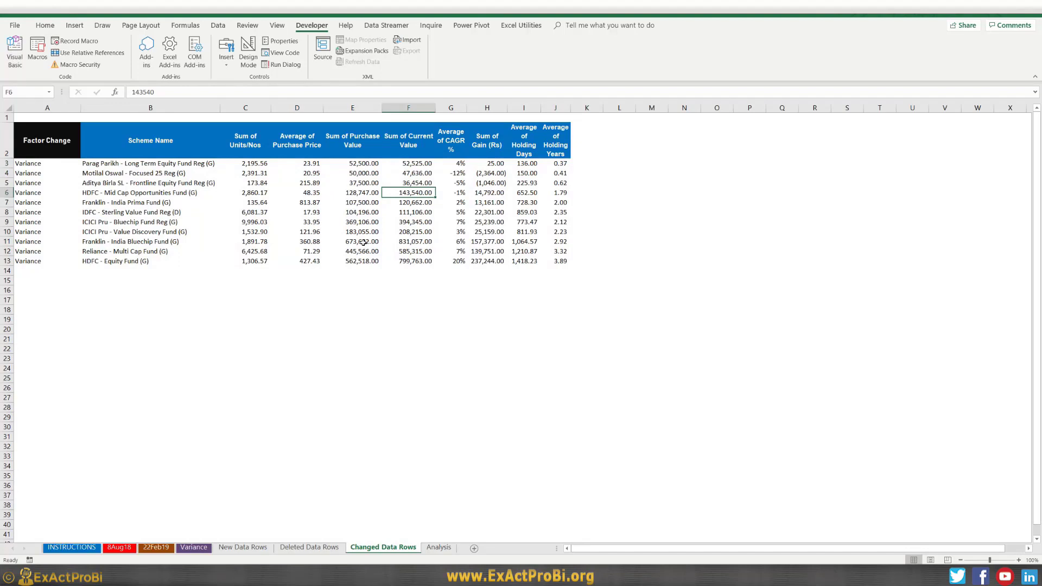
left_click_drag(407, 165, 405, 260)
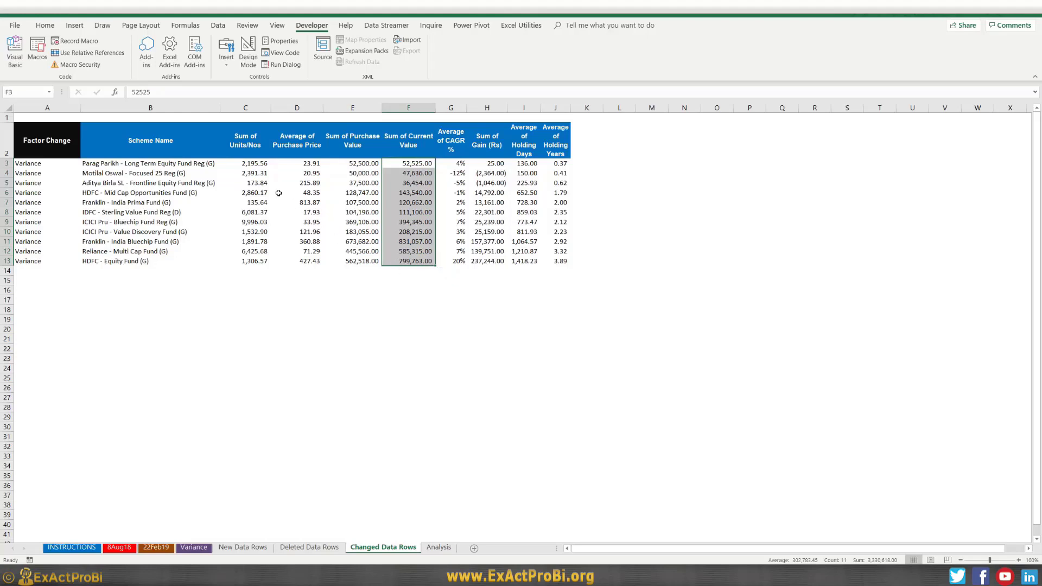
left_click_drag(250, 165, 559, 258)
left_click(441, 194)
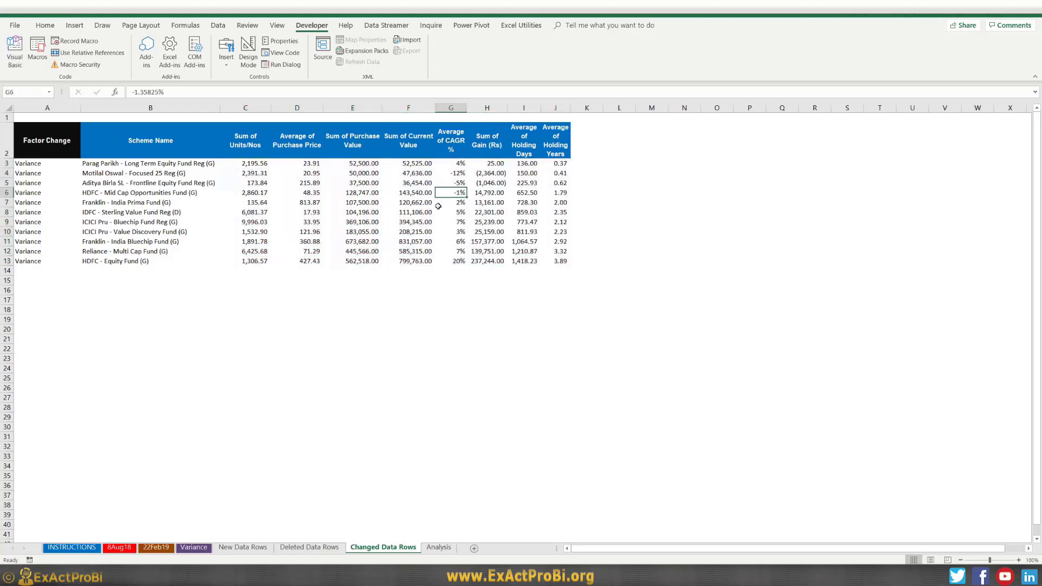
Compare the figures on the Changed Data Rows sheet with the rows tagged Variance on the Variance sheet.
left_click(194, 547)
left_click(441, 257)
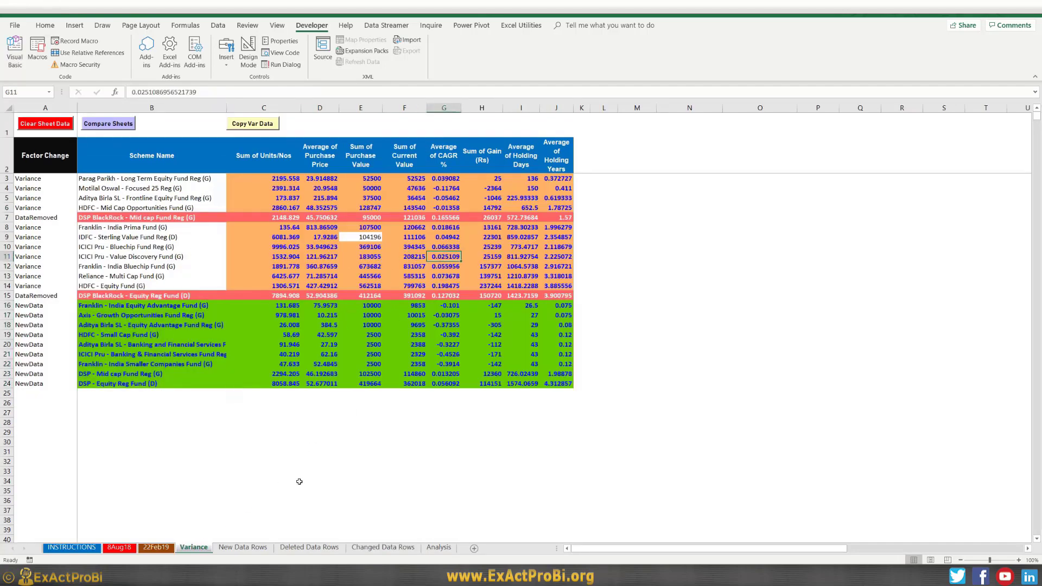
left_click(383, 547)
left_click_drag(251, 164, 559, 259)
left_click(193, 547)
left_click_drag(279, 228, 556, 283)
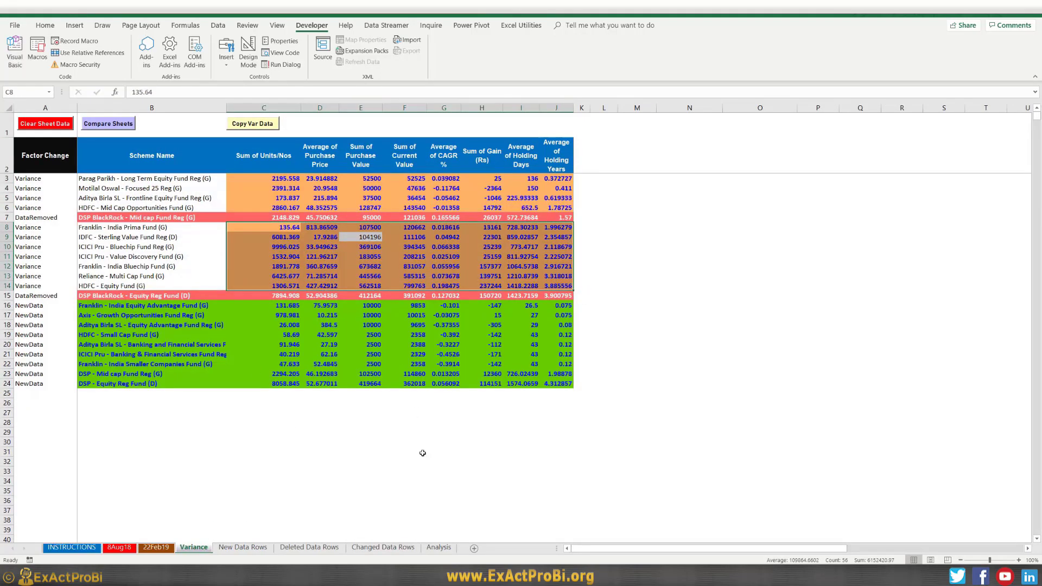
Compare the scheme names on the Analysis sheet with those on the Changed Data Rows sheet.
left_click(439, 548)
left_click(407, 548)
left_click(434, 548)
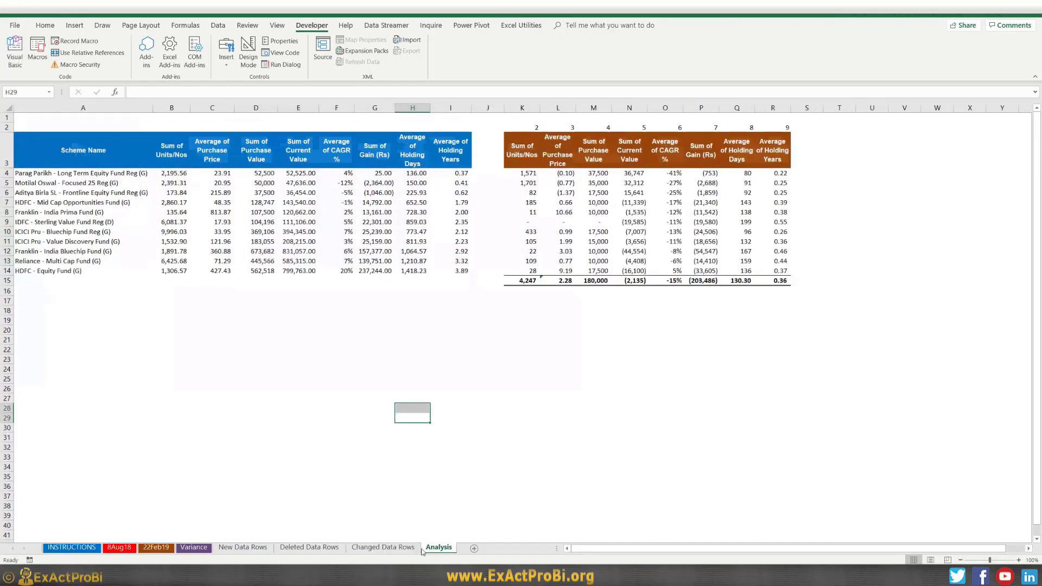
left_click(402, 548)
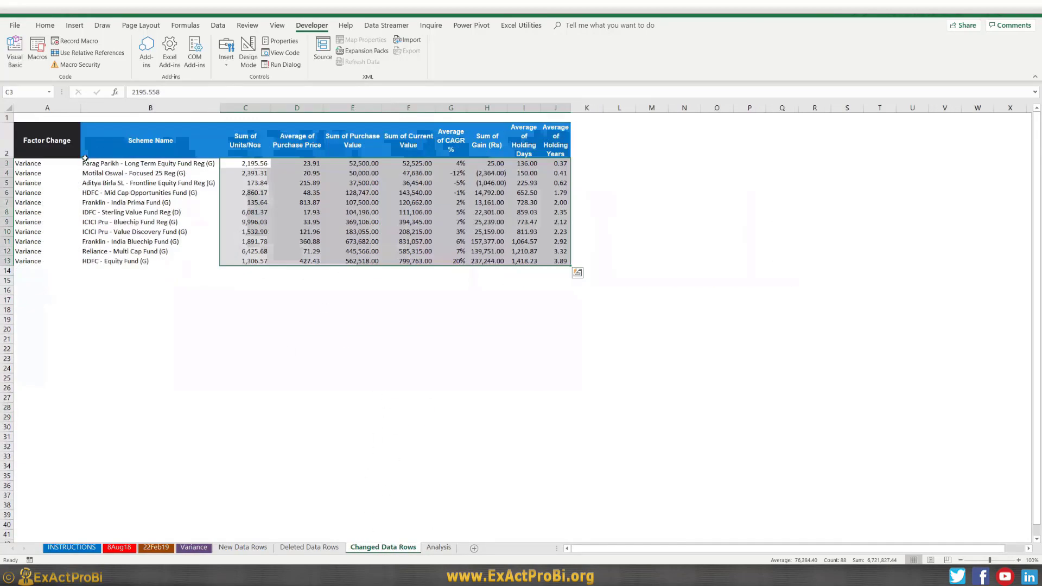
left_click(438, 549)
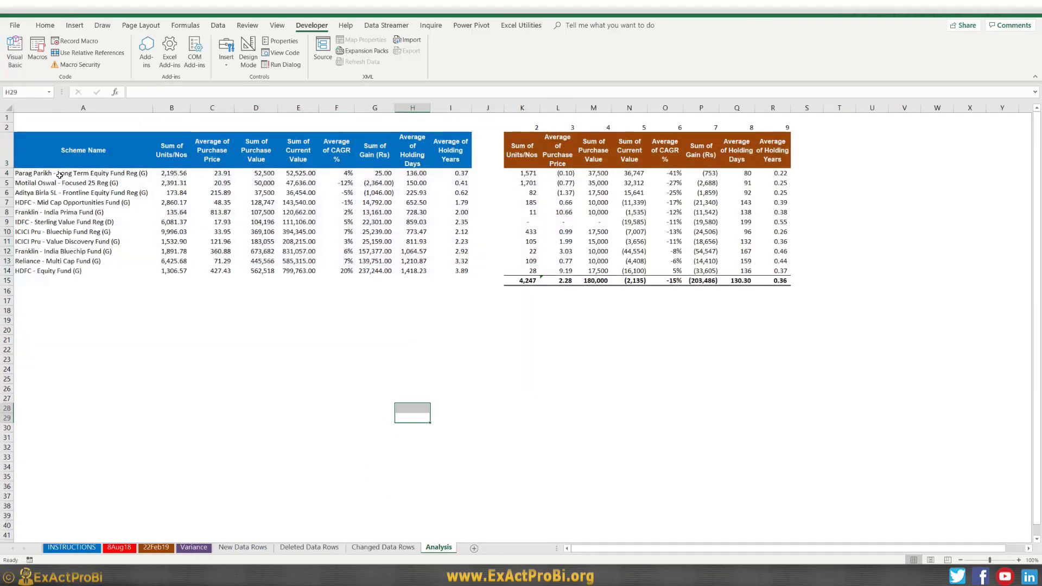
left_click(52, 192)
left_click(367, 553)
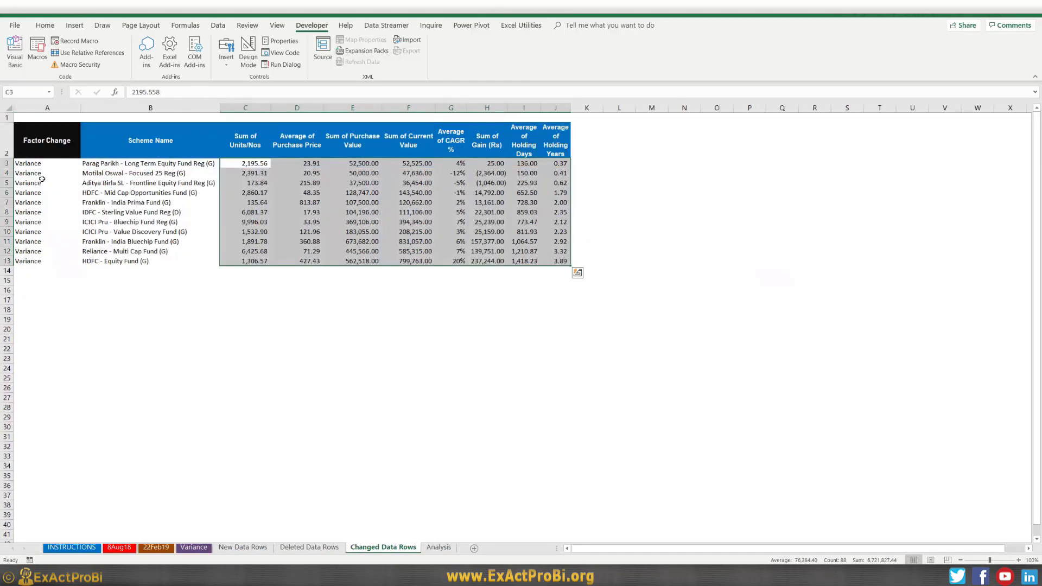
left_click(105, 171)
key("Up")
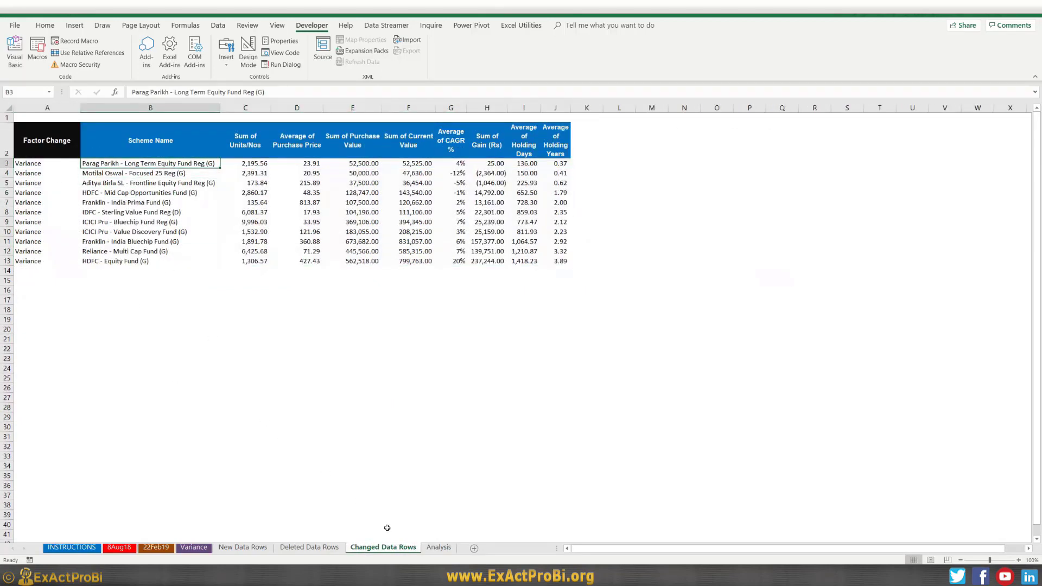
left_click(436, 550)
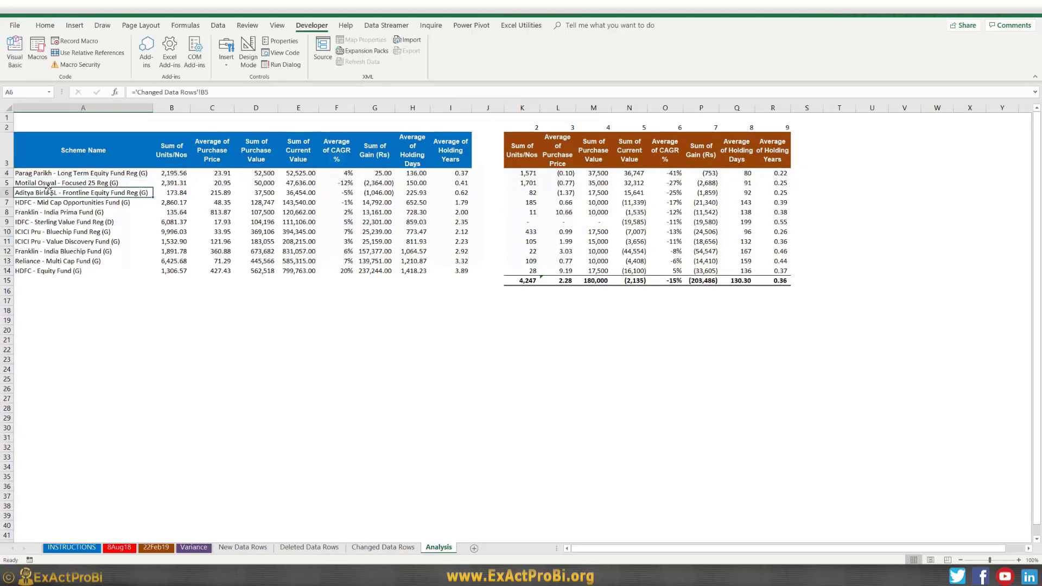
Inspect the references in the Analysis sheet's blue table that pull scheme names and row 4 figures from Changed Data Rows.
left_click(66, 232)
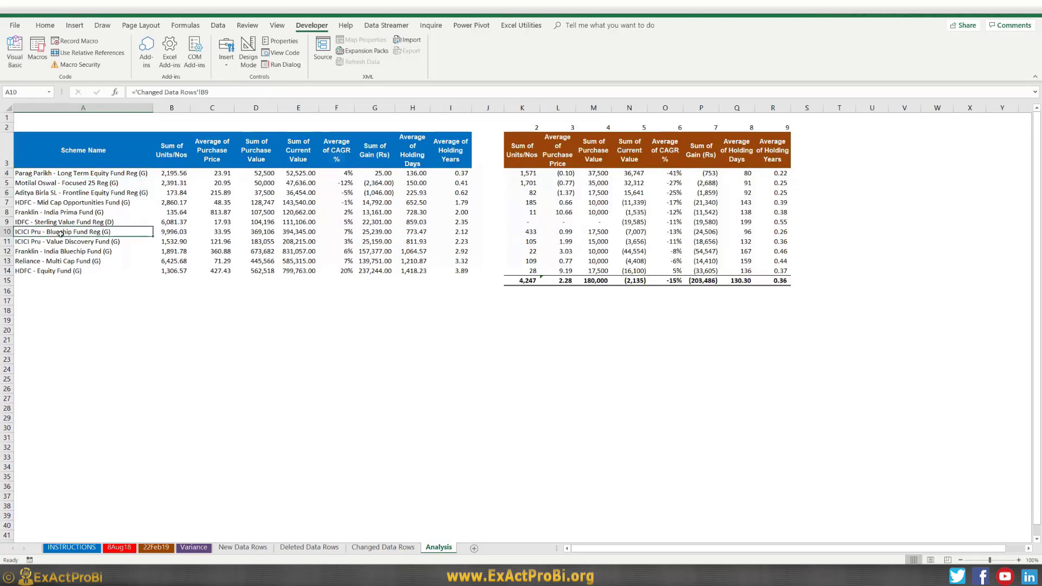
key("Down")
key("Down")
key("Down")
left_click_drag(58, 172, 60, 271)
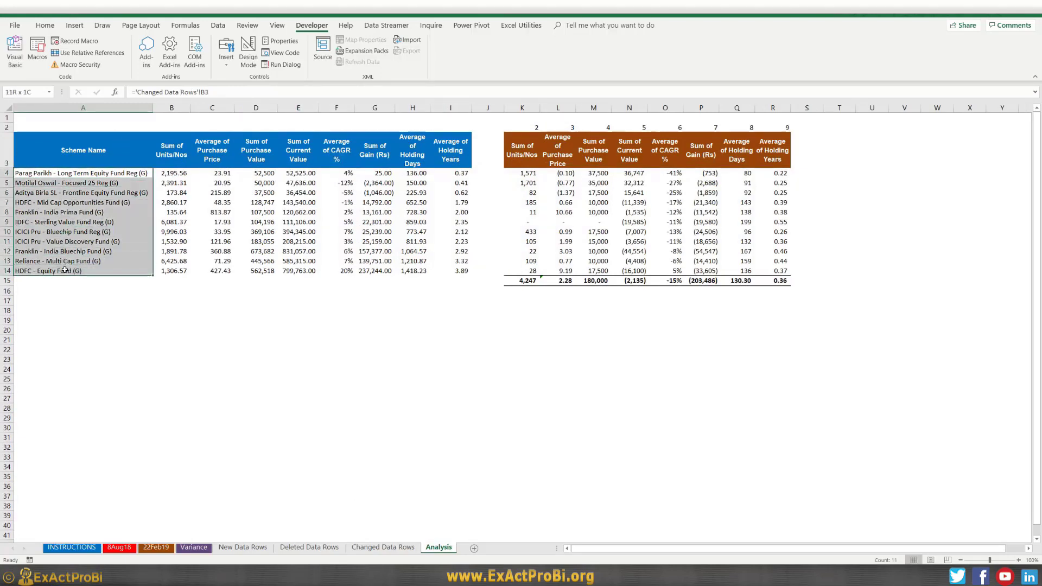
left_click(171, 172)
left_click(282, 172)
left_click(336, 173)
left_click(375, 172)
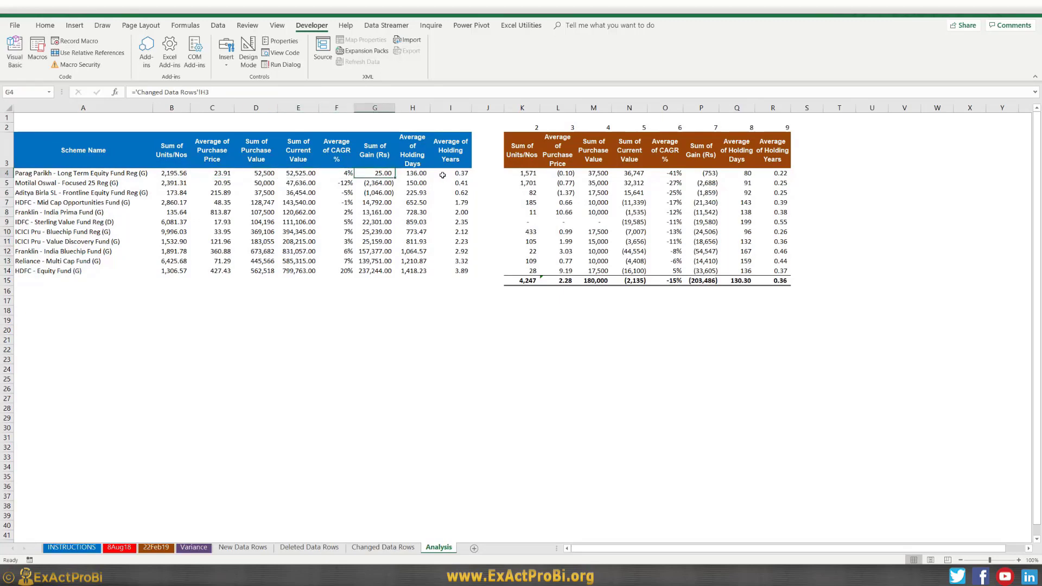
Review cell K4's VLOOKUP formula and the scheme table on the Analysis sheet, and view the 8Aug18 and 22Feb19 source sheets.
left_click(514, 172)
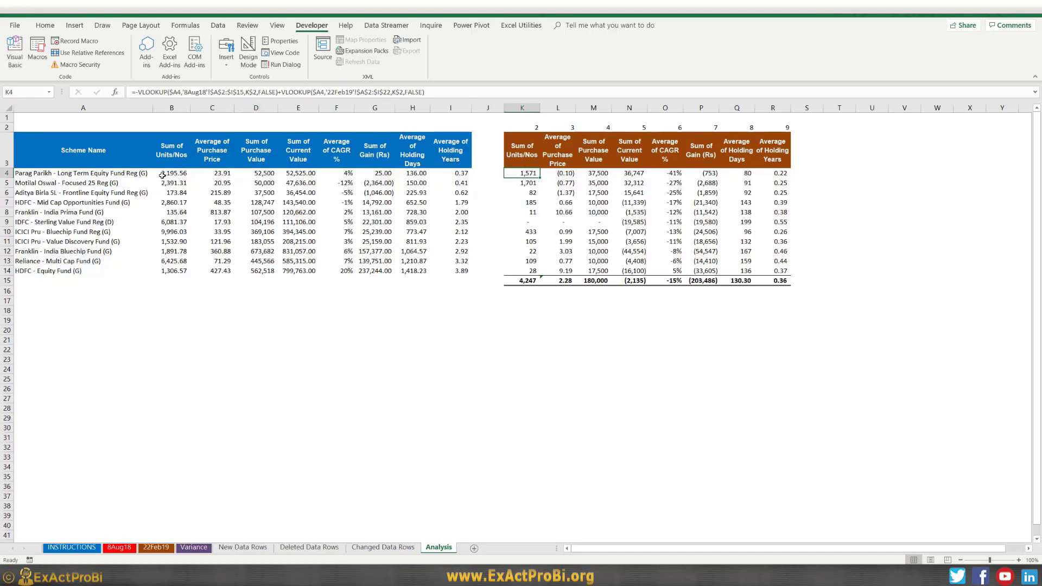
left_click_drag(162, 174, 414, 274)
left_click_drag(64, 174, 69, 266)
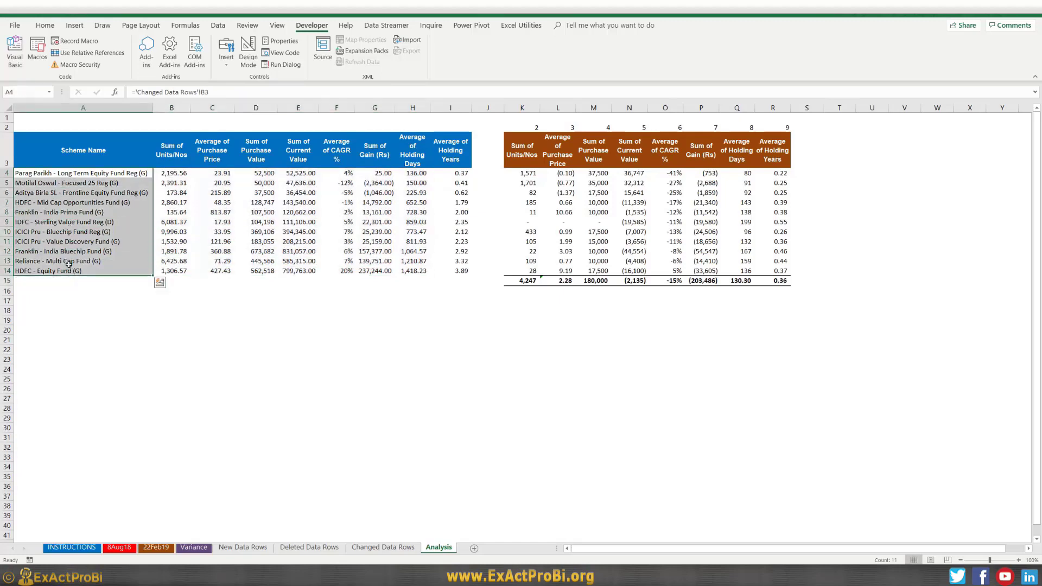
left_click(111, 549)
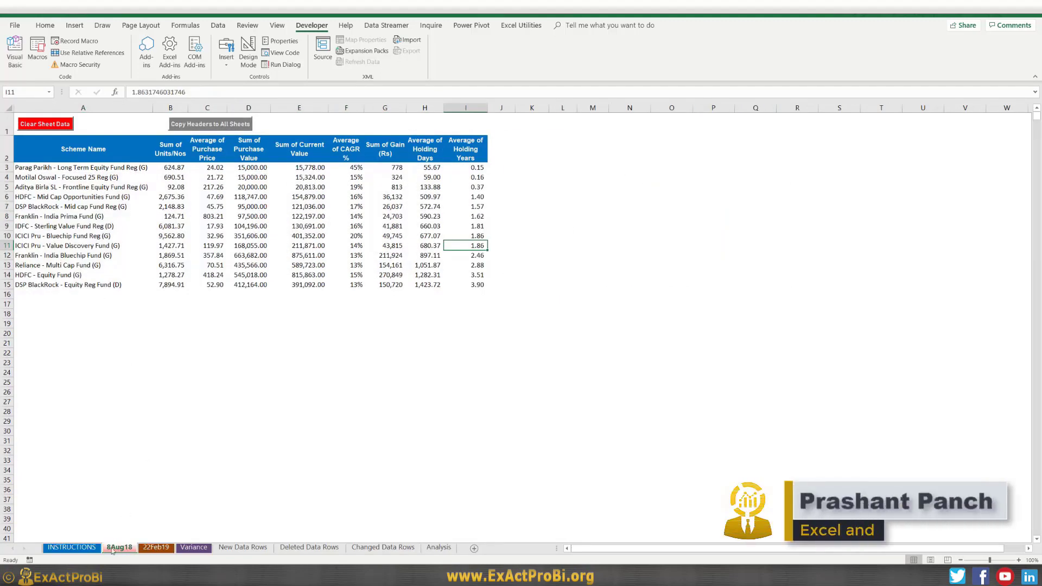
left_click(150, 550)
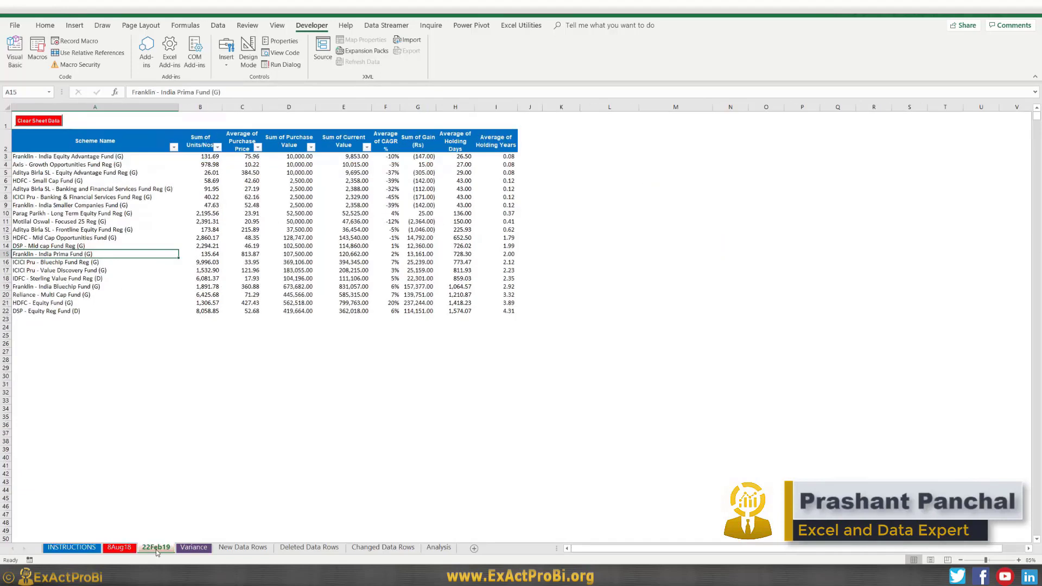
Recheck the Scheme Name and Average of Holding Years columns on the Changed Data Rows sheet, and return to the Analysis sheet.
left_click(439, 548)
left_click(383, 548)
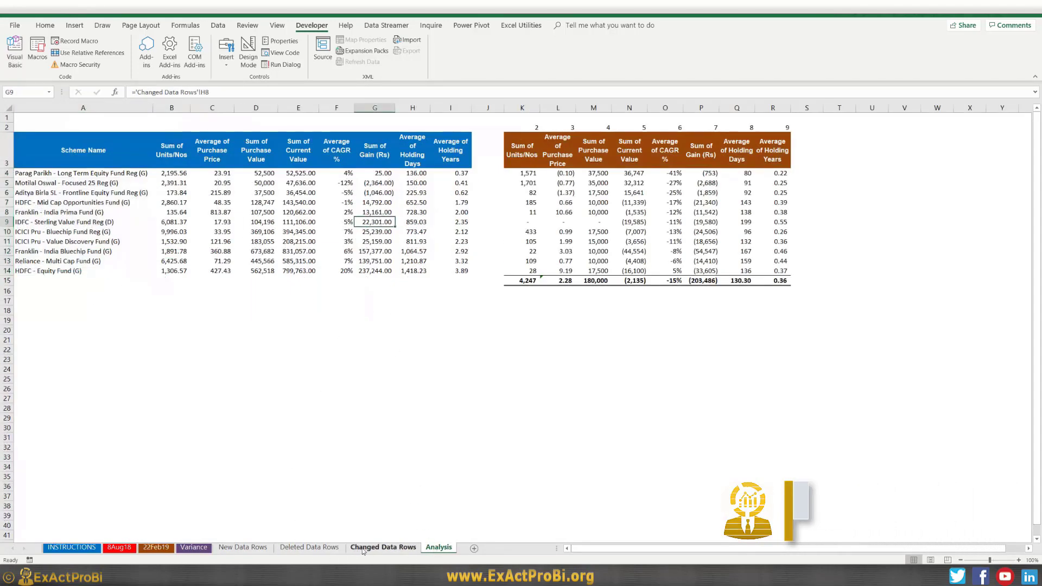
left_click(113, 212)
left_click_drag(102, 164, 109, 261)
left_click_drag(555, 163, 556, 261)
left_click(440, 547)
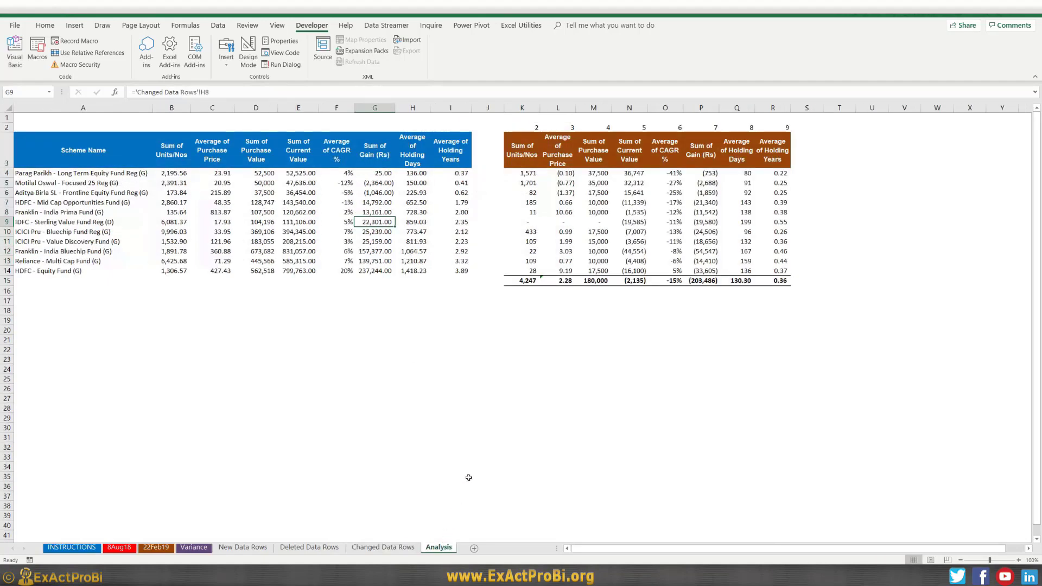
Inspect the Changed Data Rows reference in A4 and the VLOOKUP variance formula in K4 on the Analysis sheet.
left_click(536, 177)
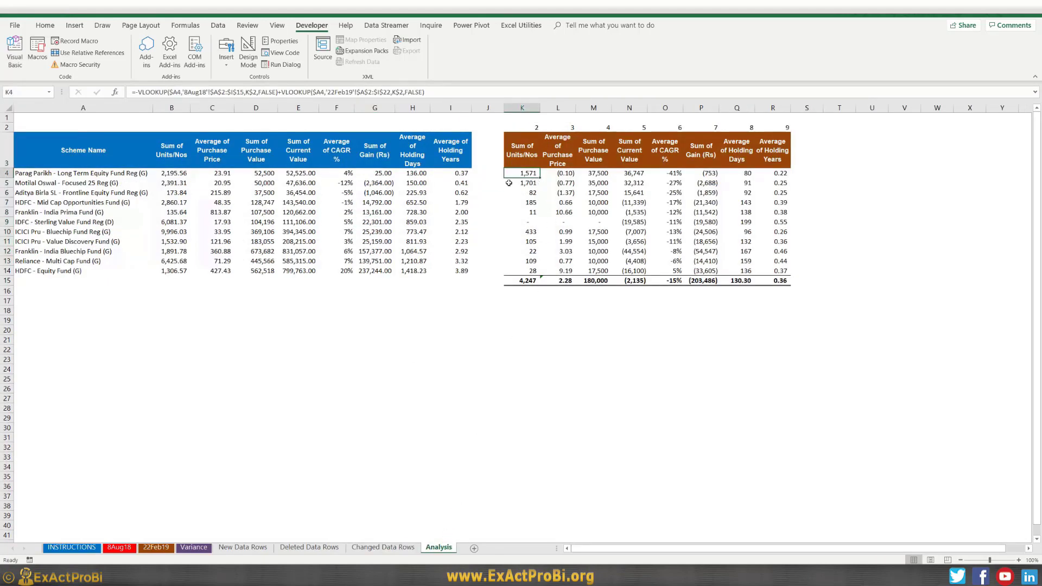
left_click(78, 174)
key("F2")
key("Escape")
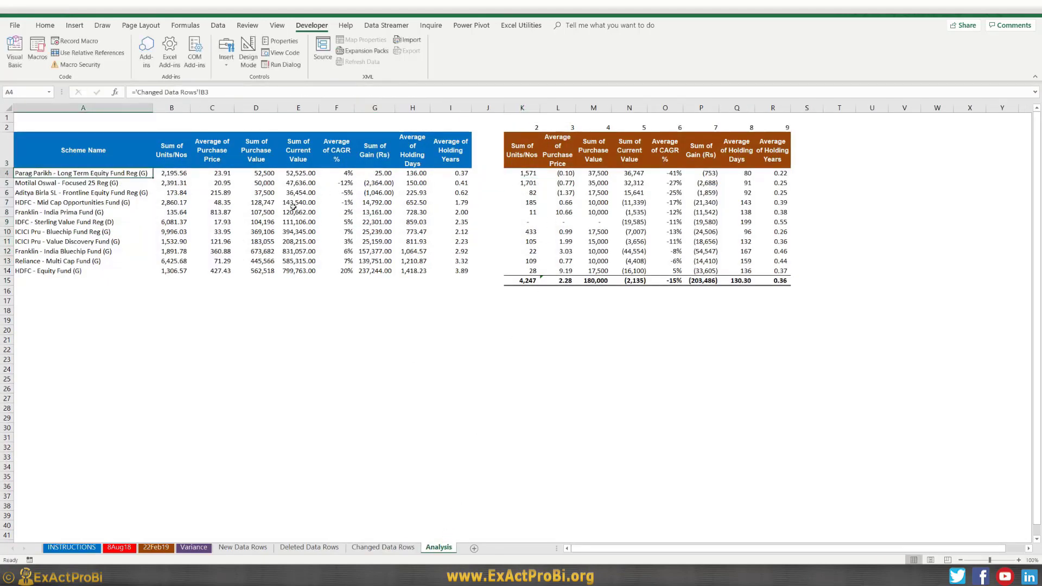
left_click(530, 172)
key("F2")
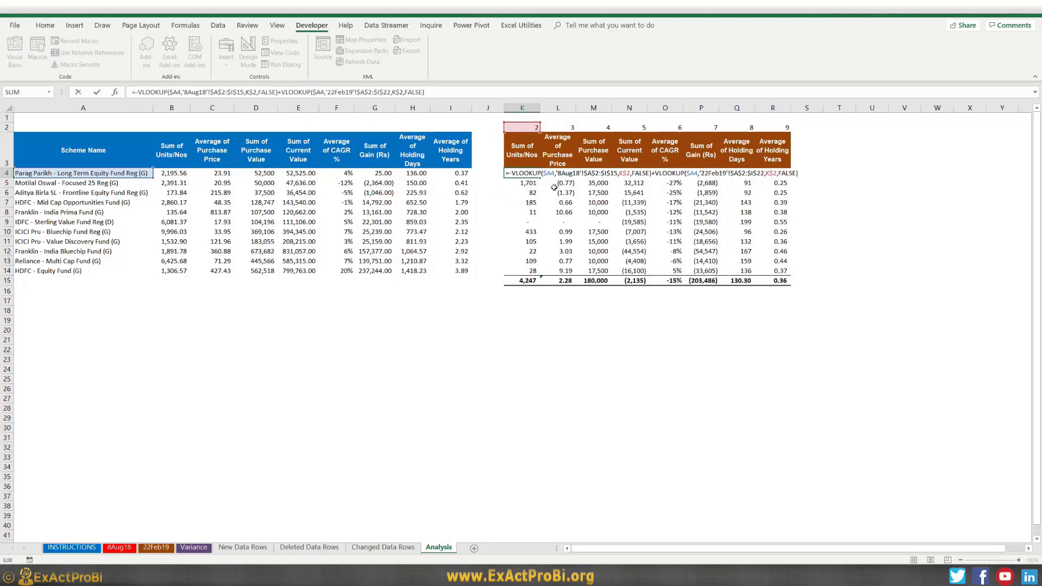
key("Escape")
Check the 8Aug18 and 22Feb19 source sheets against the lookup ranges in the Analysis sheet's K4 formula.
left_click(125, 546)
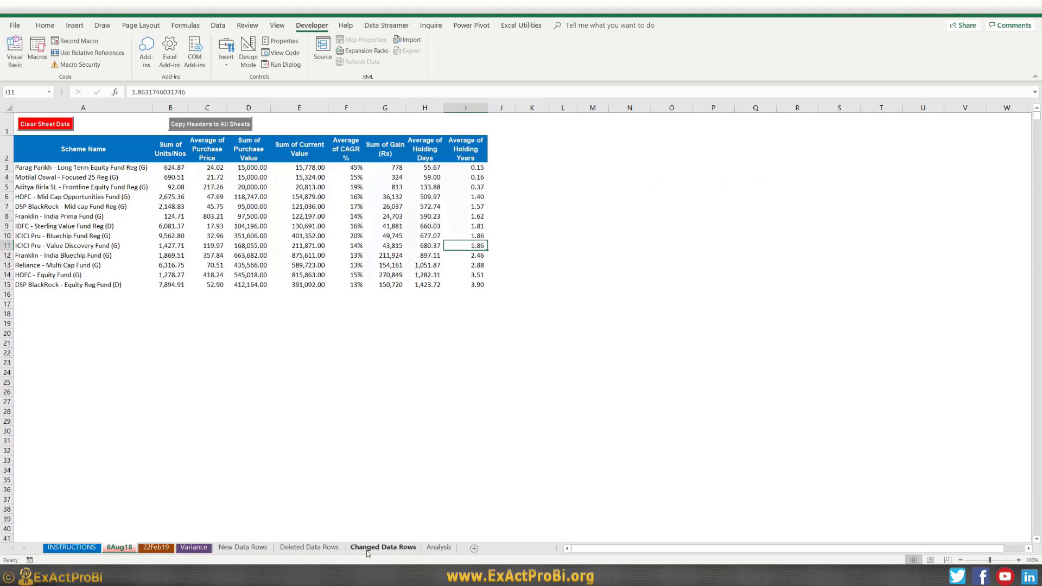
left_click(438, 547)
key("F2")
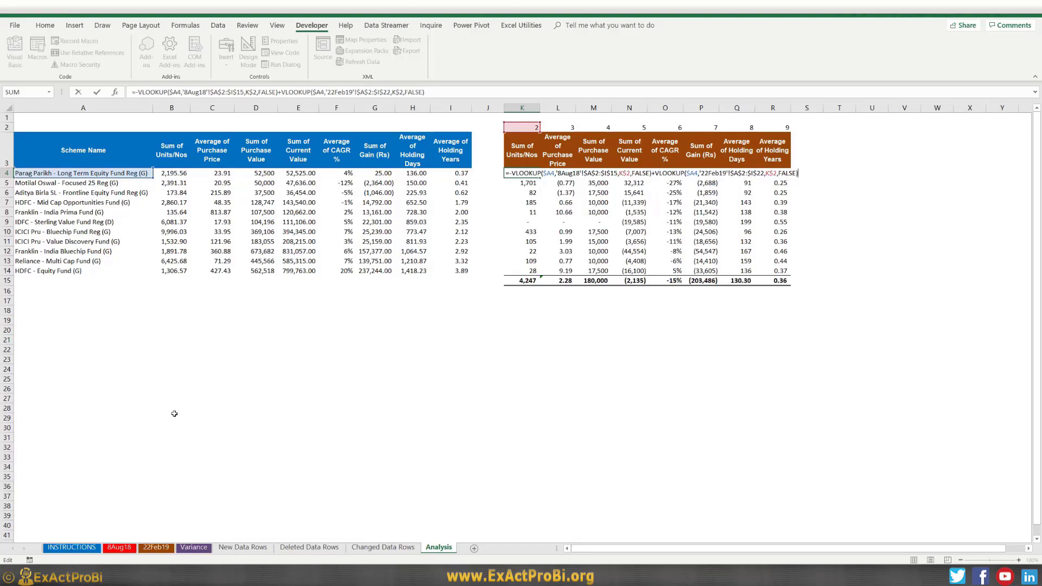
key("Escape")
left_click(156, 547)
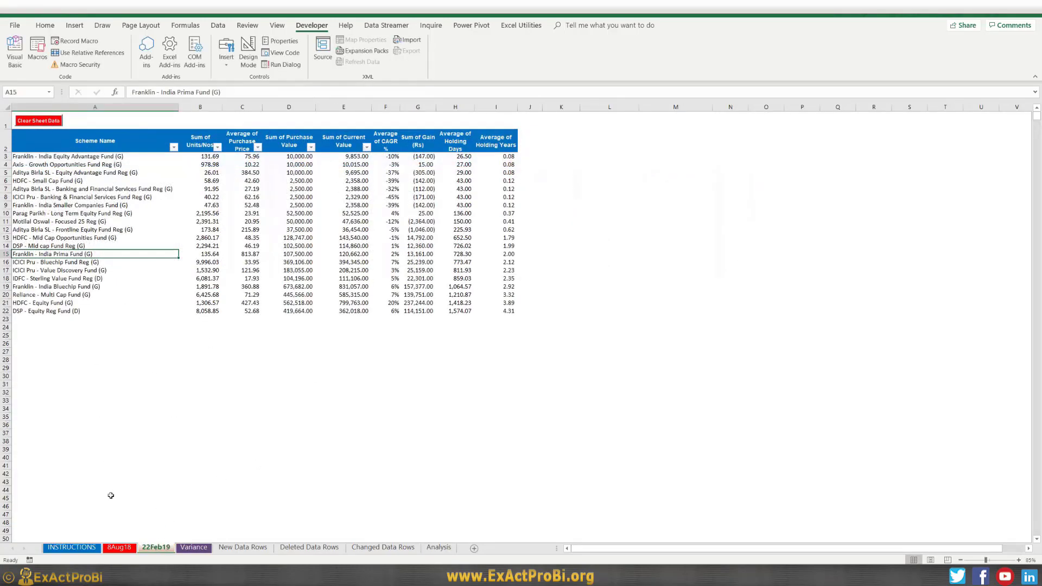
left_click(119, 547)
left_click(430, 547)
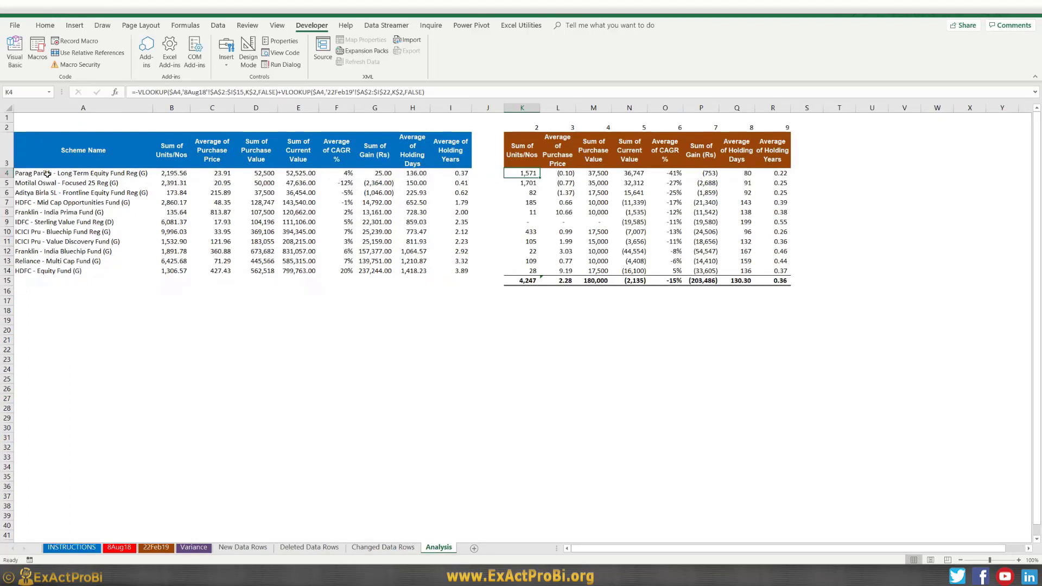
double_click(527, 176)
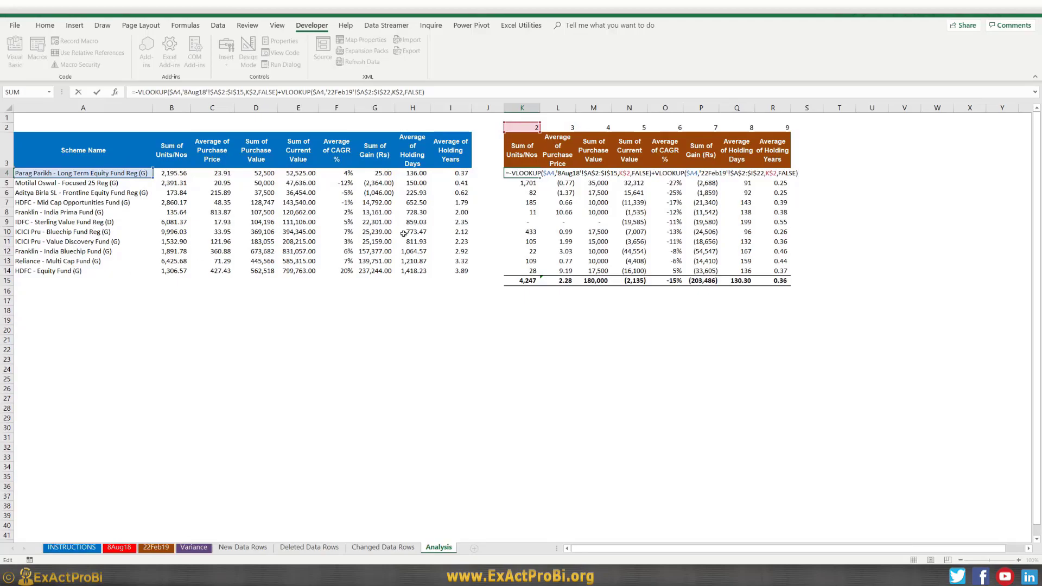
key("ctrl+Return")
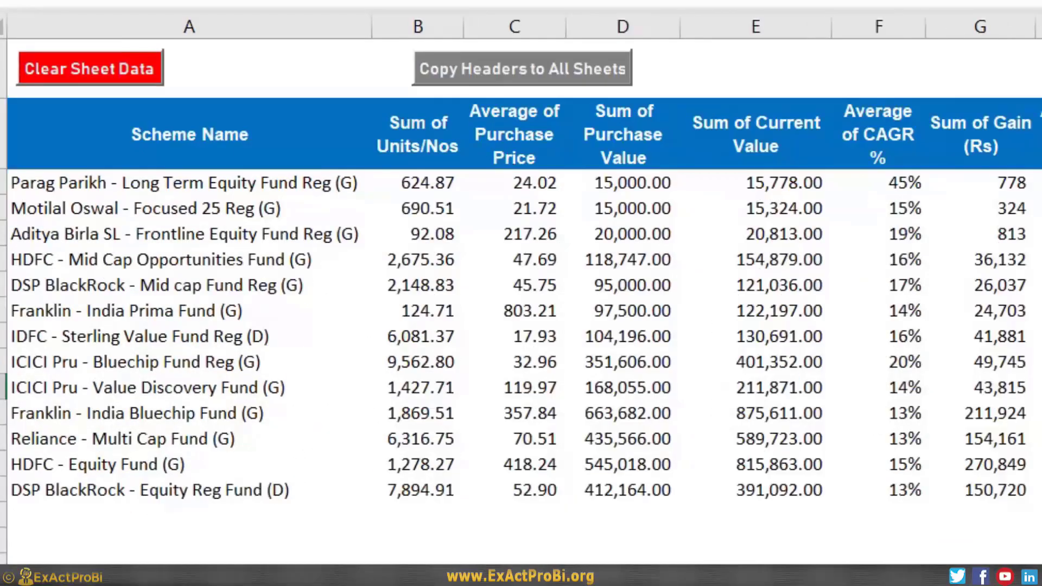
Compare the Sum of Units/Nos for Parag Parikh - Long Term Equity Fund Reg (G) on the 8Aug18 and 22Feb19 sheets.
left_click(95, 183)
left_click(426, 186)
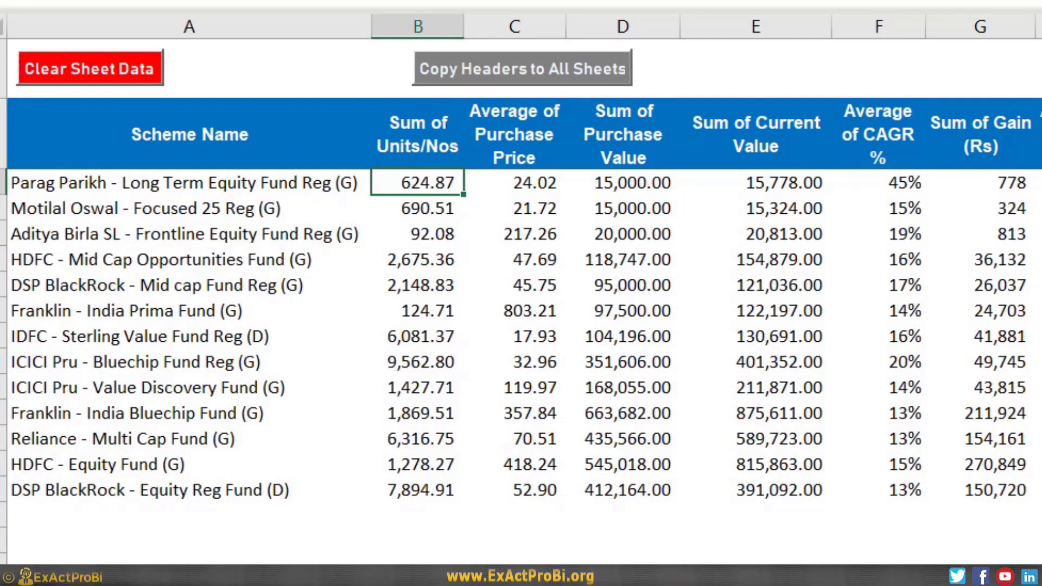
key("ctrl+Page_Down")
left_click(513, 154)
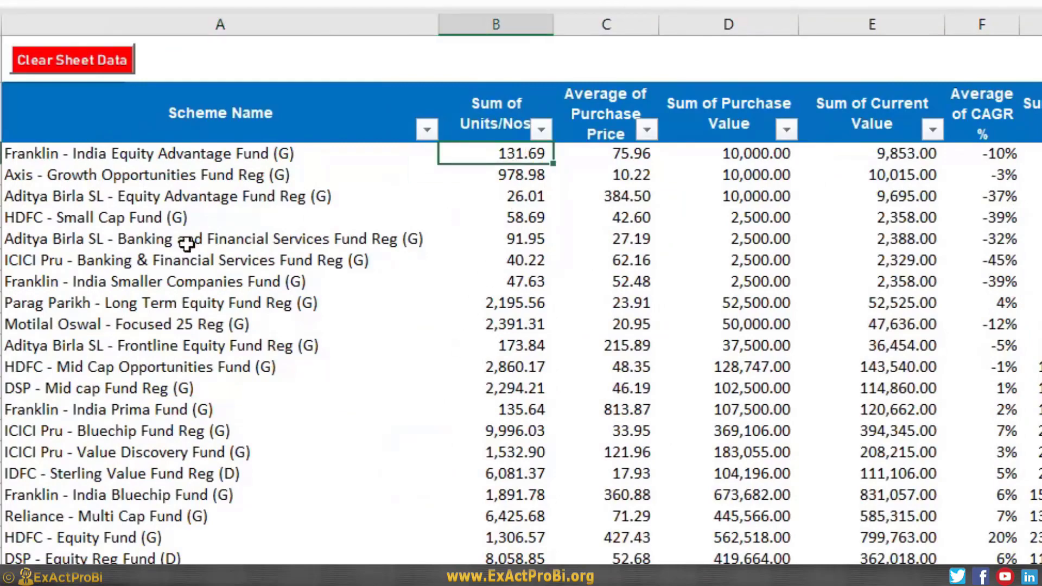
left_click(186, 239)
left_click(76, 411)
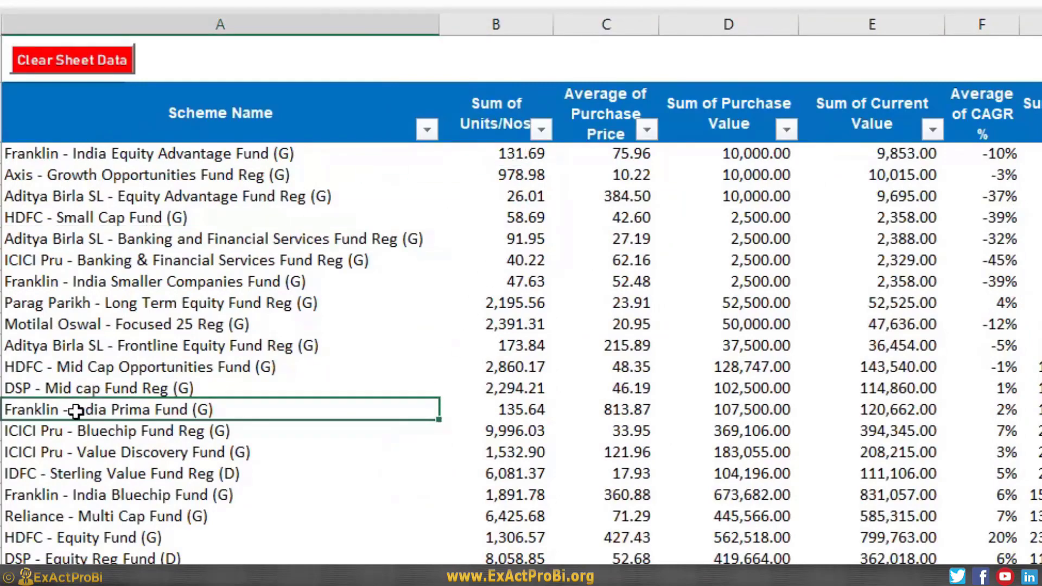
left_click(0, 302)
scroll(272, 311, "up", 1)
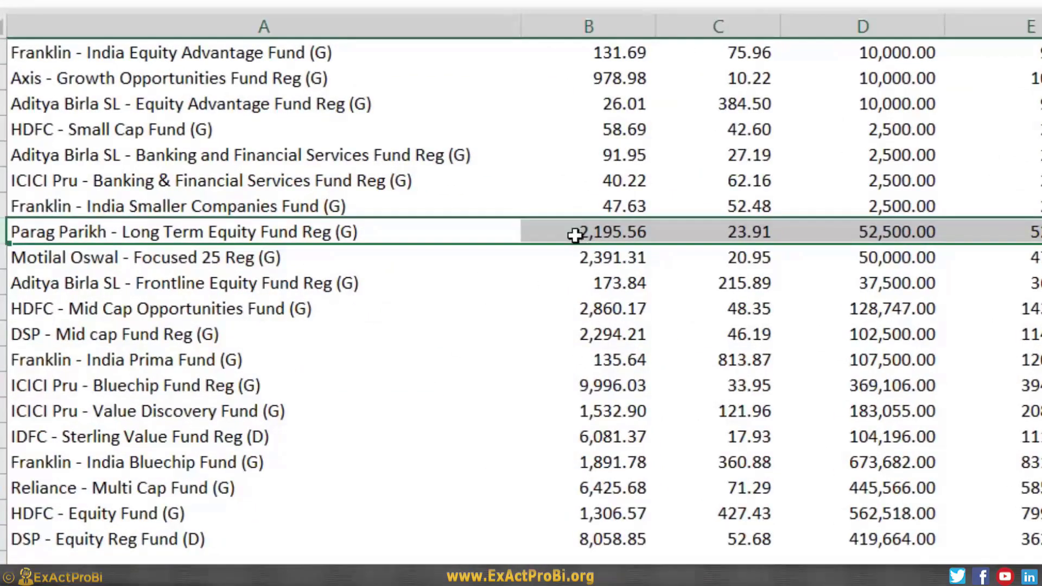
left_click(575, 232)
scroll(577, 304, "up", 1)
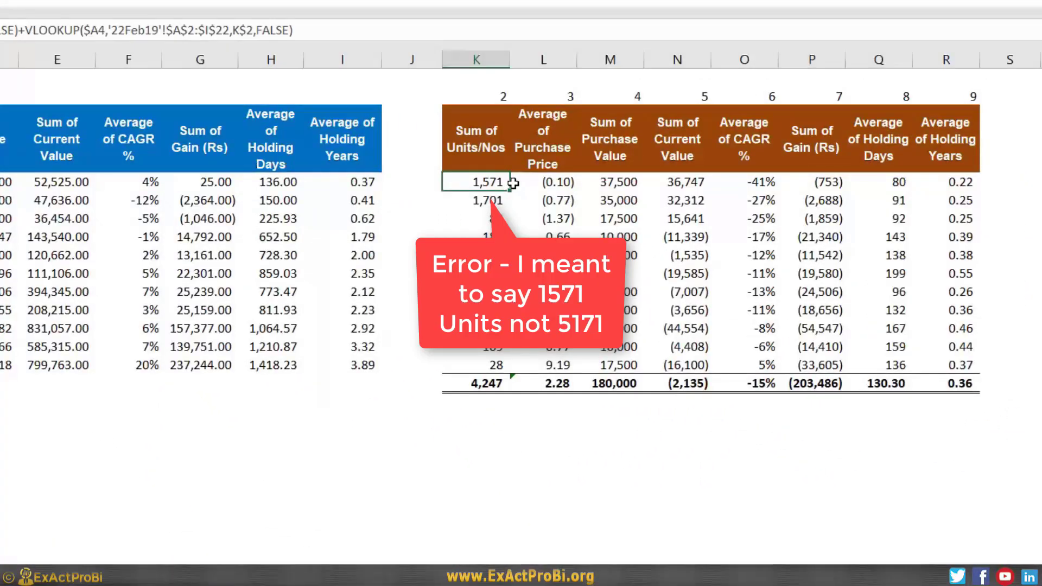
Inspect the row 4 variance formulas for purchase price, purchase value, current value and CAGR in L4 through O4.
left_click(545, 182)
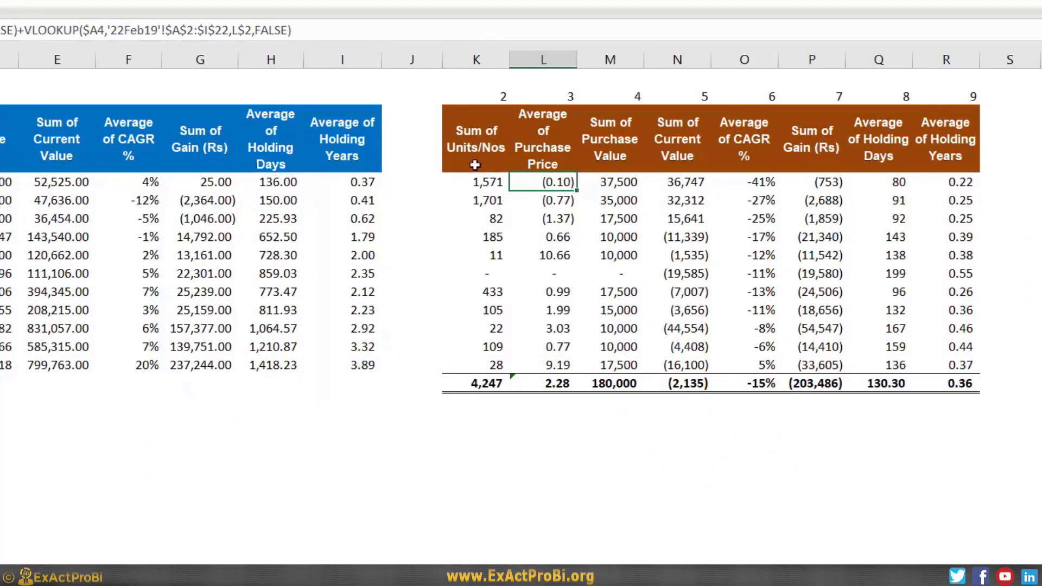
key("F2")
key("Escape")
left_click(632, 186)
key("F2")
key("Escape")
left_click(695, 185)
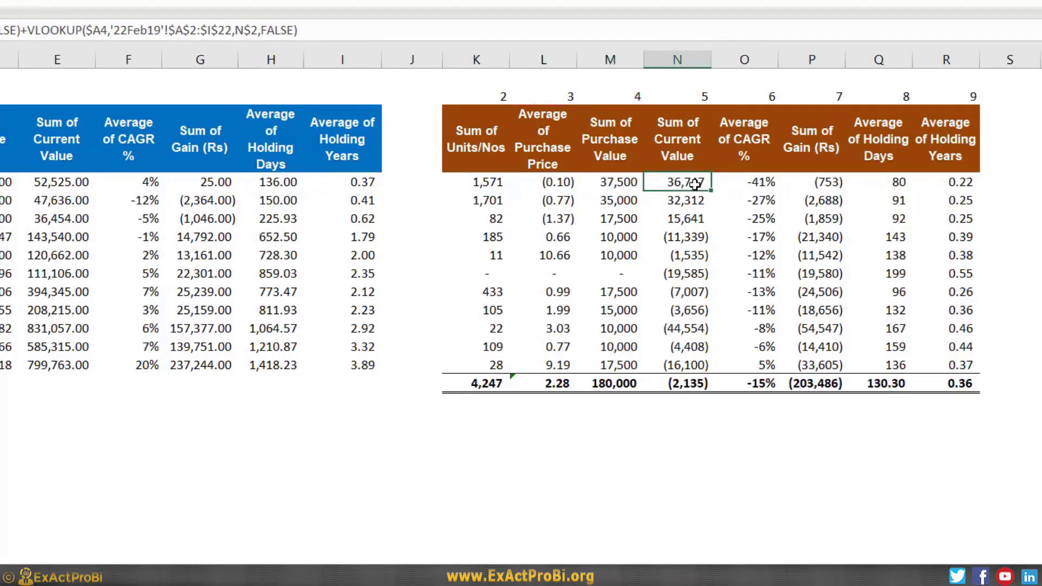
key("F2")
key("Escape")
left_click(762, 183)
key("F2")
key("Escape")
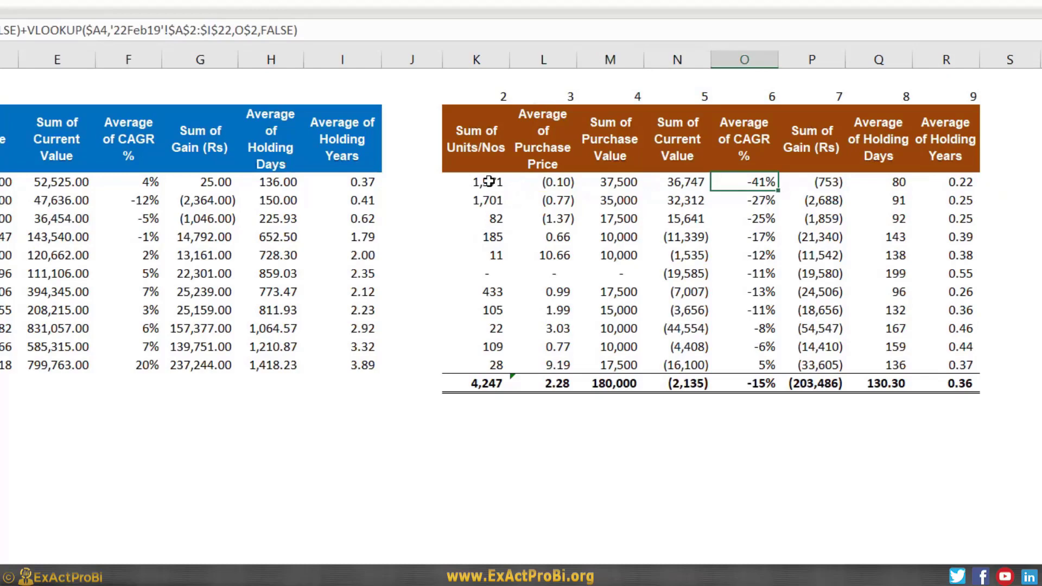
Look over the body of the brown variance table and inspect the VLOOKUP formulas in Q10 and P10.
left_click_drag(489, 182, 921, 356)
left_click(863, 291)
key("F2")
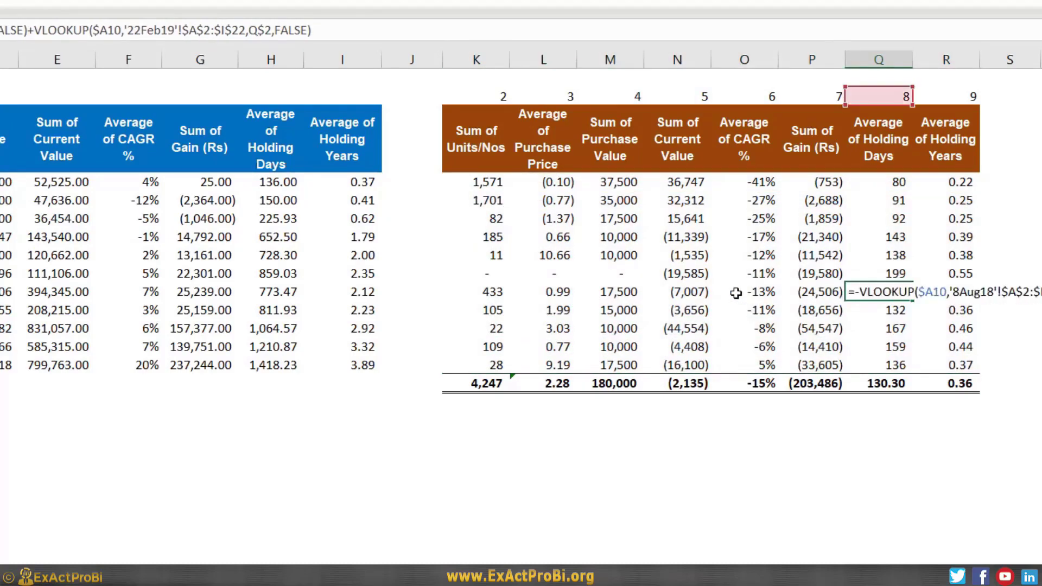
key("Escape")
left_click(805, 295)
key("F2")
key("Escape")
Check the units total in K15 and inspect the purchase price AVERAGE formula in L15.
left_click(477, 383)
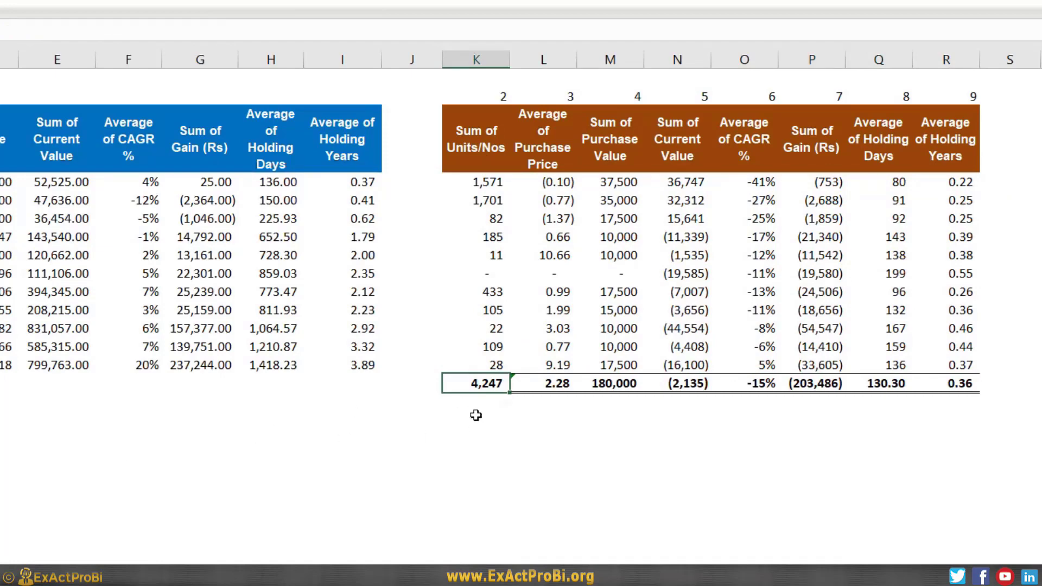
left_click(545, 384)
key("F2")
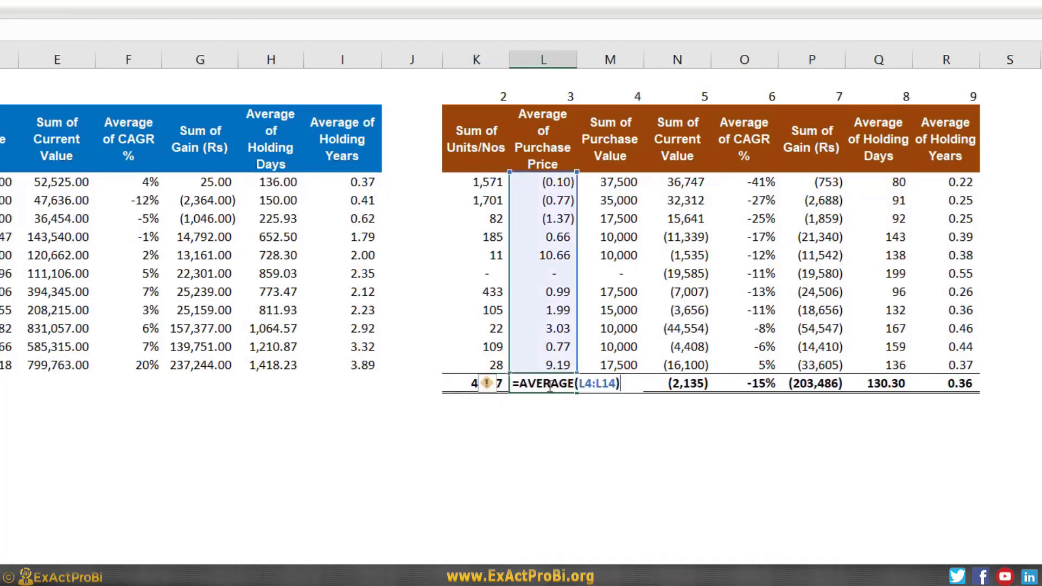
key("Escape")
Review the individual Average of Purchase Price variances in L4:L14 against the average in L15.
left_click(545, 239)
left_click(540, 256)
left_click(541, 291)
left_click(541, 311)
left_click(541, 346)
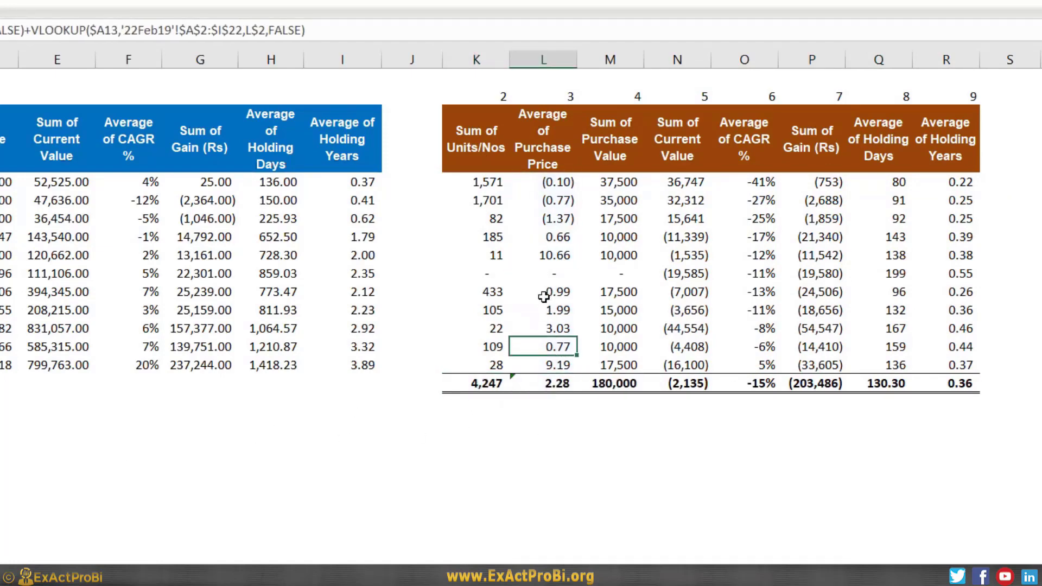
left_click_drag(544, 297, 543, 364)
key("ctrl+v")
left_click_drag(543, 181, 540, 255)
key("ctrl+v")
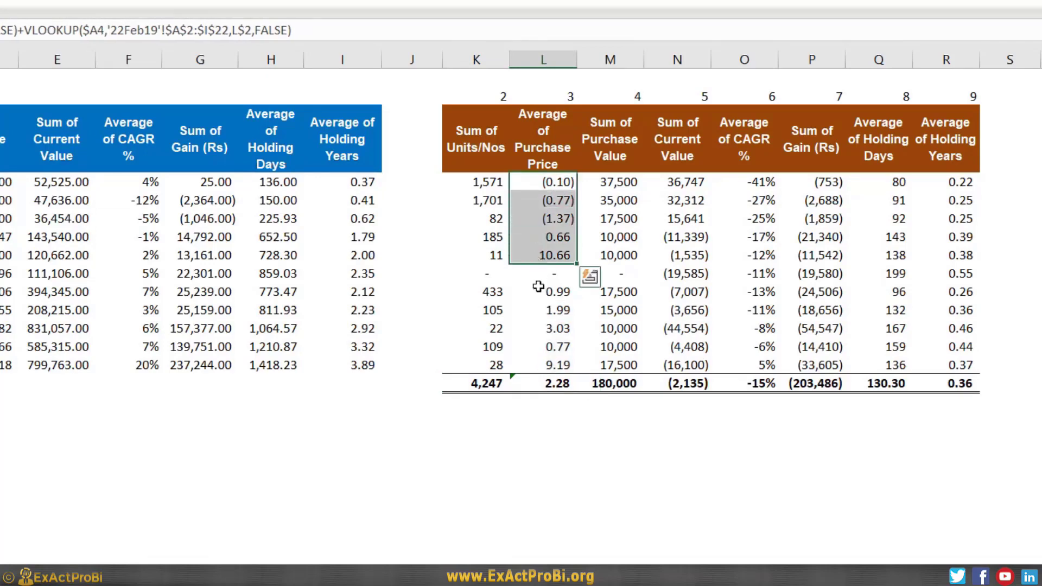
left_click(547, 384)
key("F2")
key("Escape")
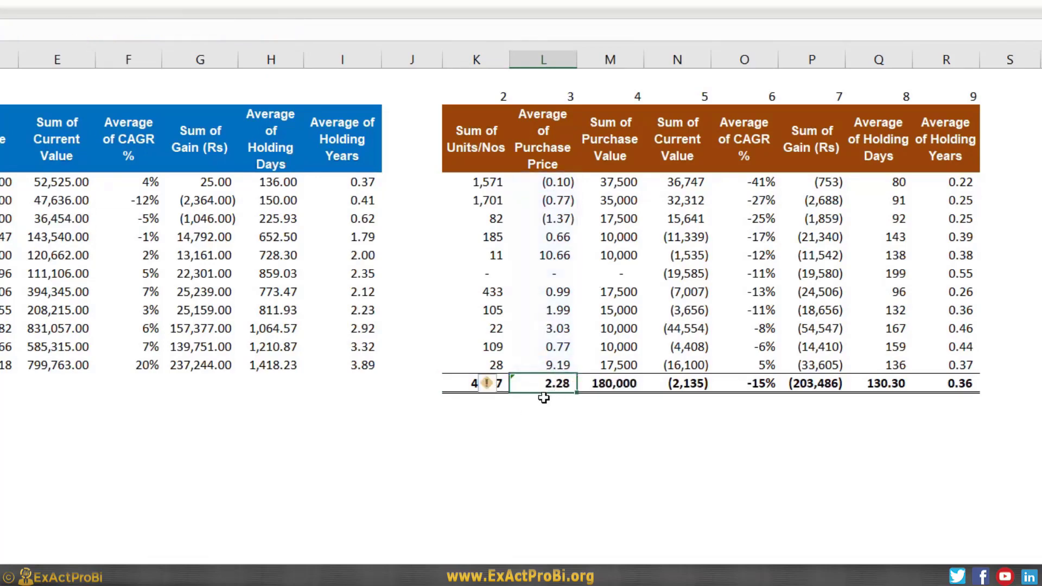
Review the Sum of Purchase Value variances in M4:M14 and their total in M15.
left_click_drag(609, 183, 603, 365)
left_click(602, 383)
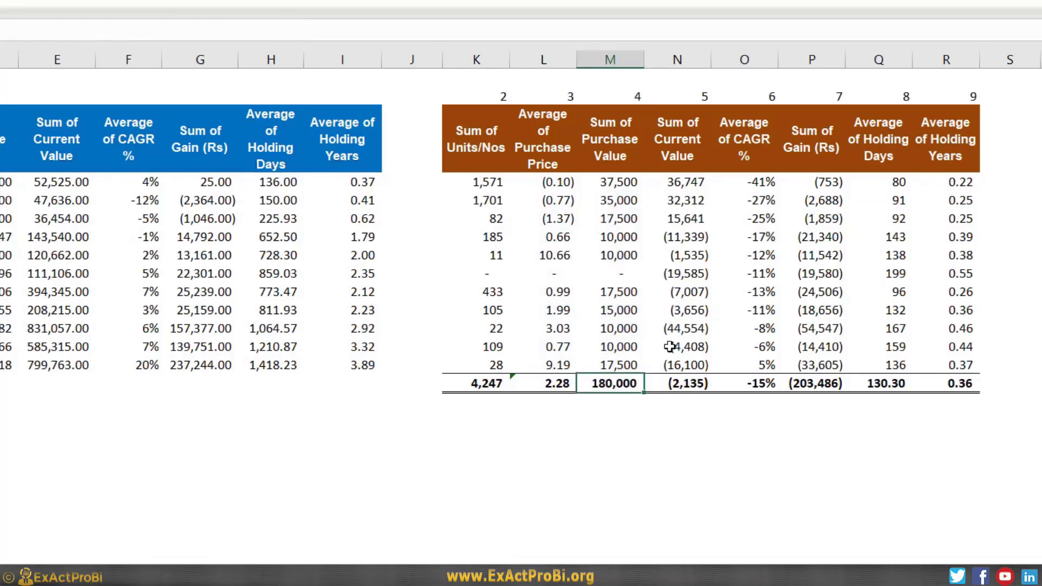
left_click_drag(607, 184, 604, 364)
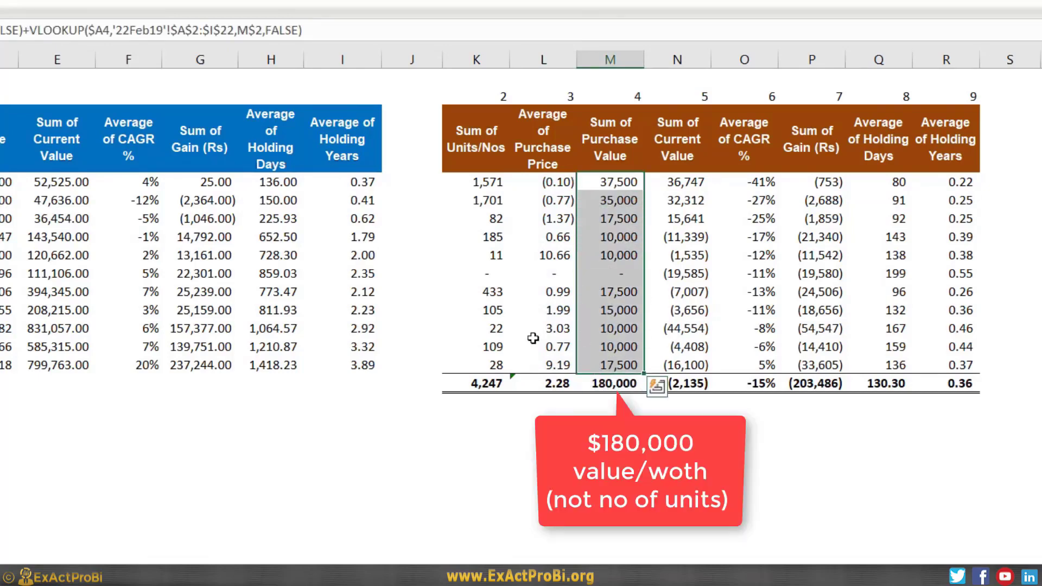
Examine the Sum of Current Value variances in N4:N14 row by row and the total in N15.
left_click_drag(687, 185, 685, 365)
double_click(686, 383)
left_click(684, 346)
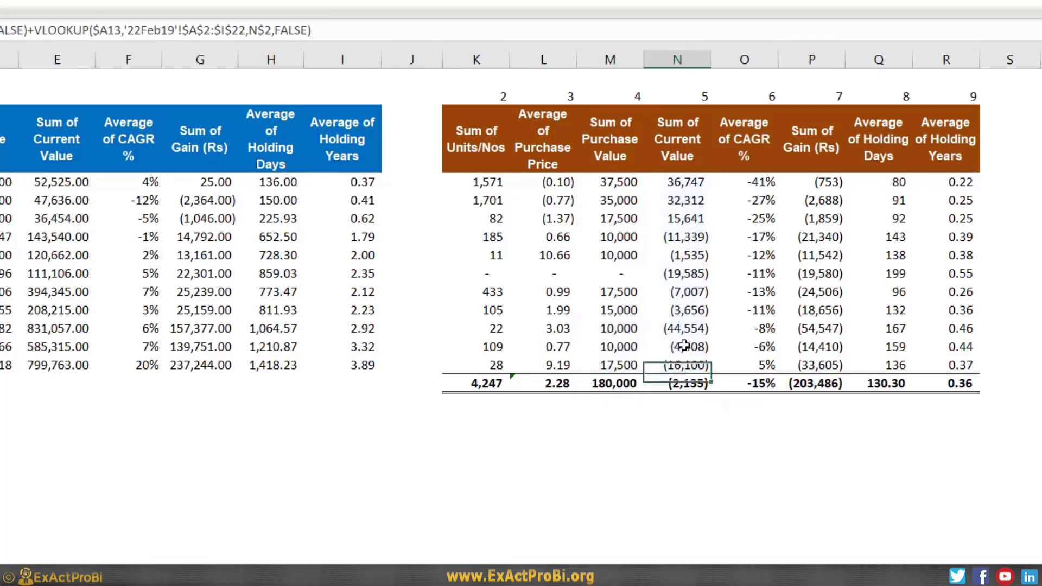
key("Up")
key("Up")
key("Up")
key("Up")
key("Up")
key("Up")
key("Up")
key("Up")
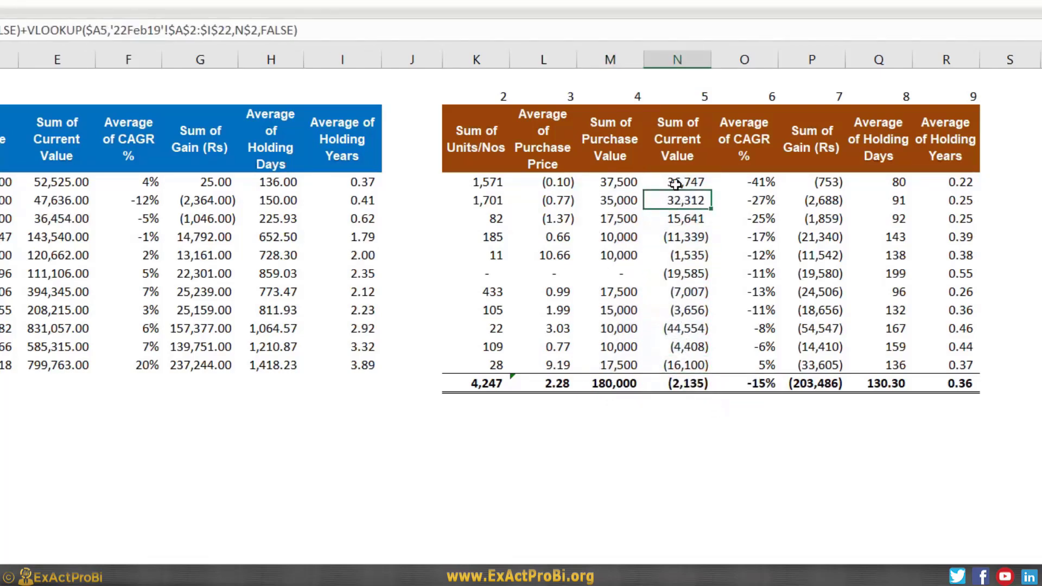
left_click_drag(676, 185, 670, 360)
left_click(703, 383)
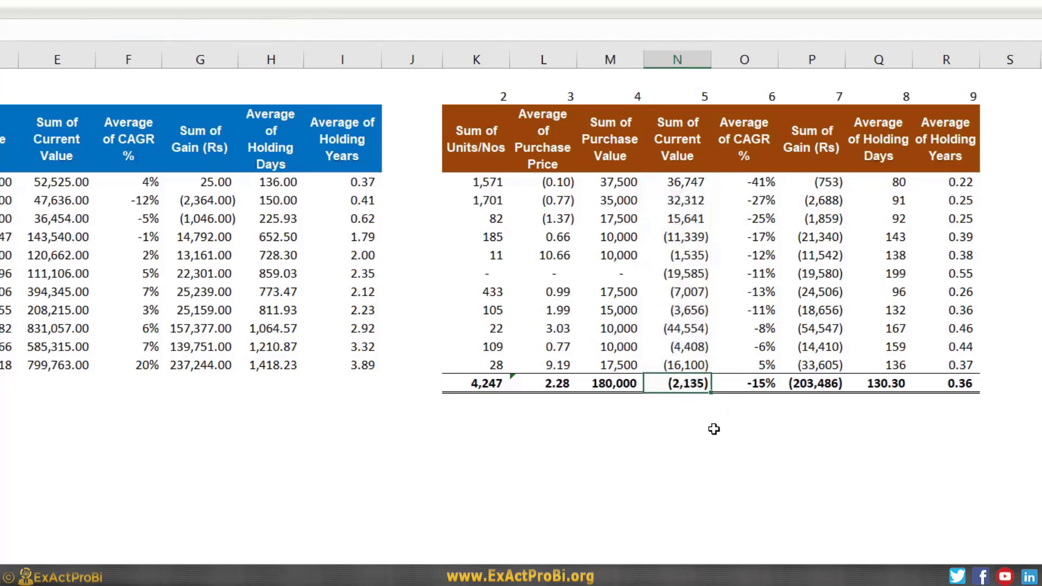
Review the Average of CAGR % variances in O4:O14 and inspect the formula in O15.
left_click_drag(743, 182, 738, 369)
left_click(738, 384)
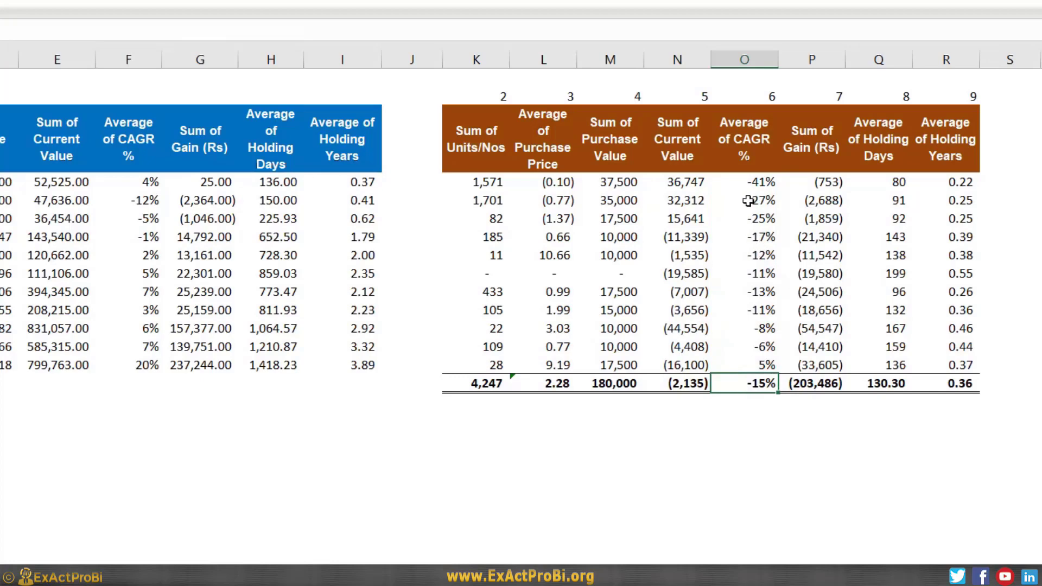
left_click_drag(739, 182, 735, 360)
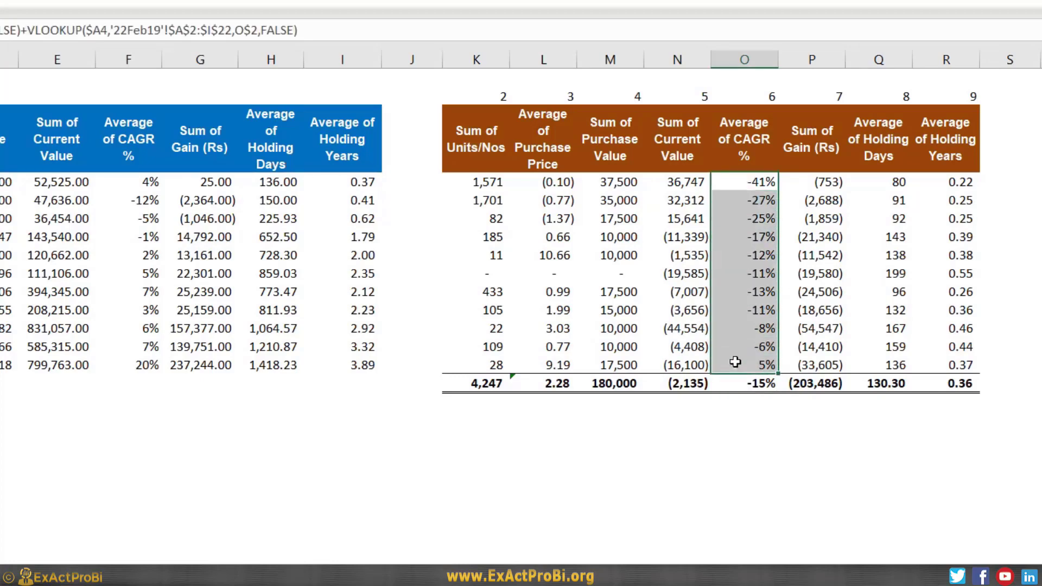
left_click(739, 386)
key("F2")
key("Escape")
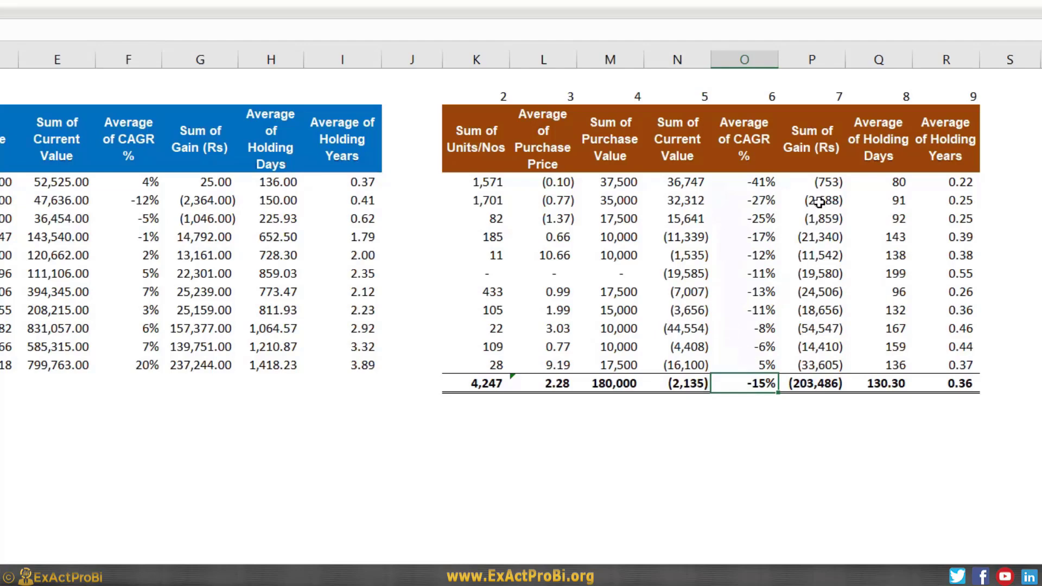
Review the Sum of Gain (Rs) variances in P4:P14 and inspect the SUM formula in P15.
left_click_drag(817, 182, 806, 367)
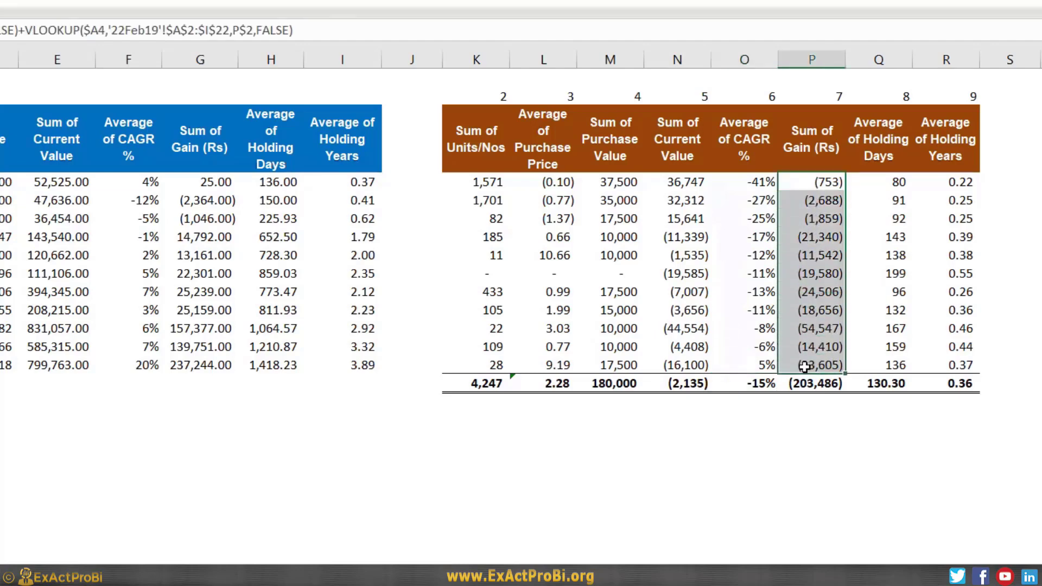
left_click(813, 237)
left_click(812, 188)
left_click(811, 380)
double_click(811, 381)
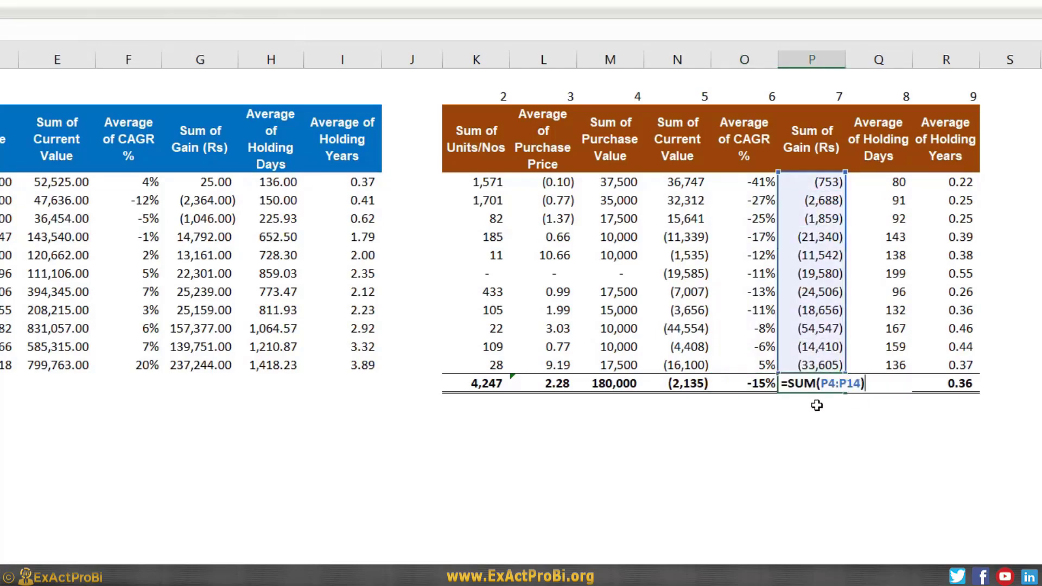
left_click(812, 366)
Review the Average of Holding Days variances in Q4:Q14 and the average in Q15.
left_click(883, 366)
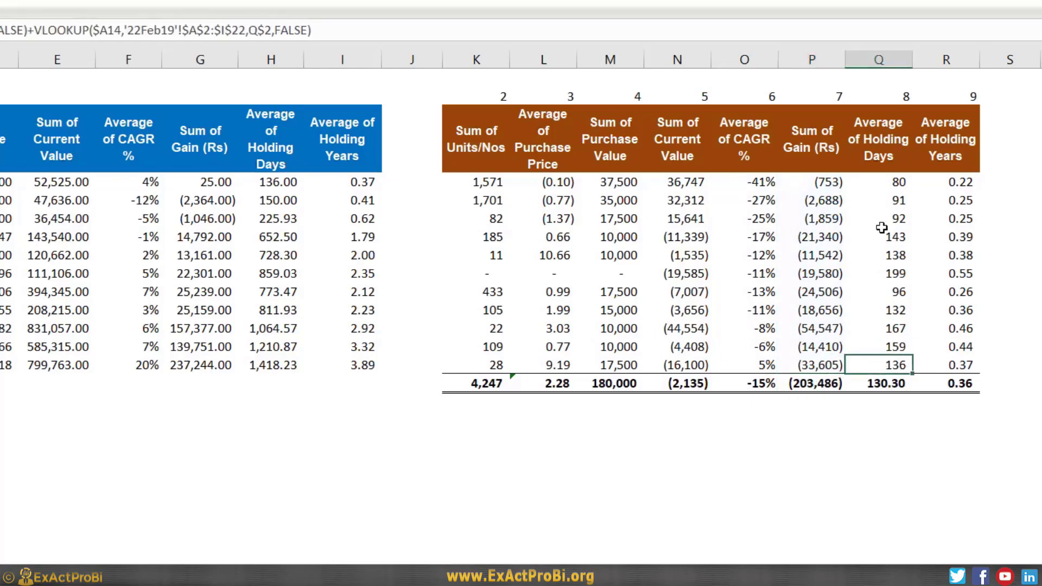
left_click_drag(874, 189, 871, 369)
left_click(875, 329)
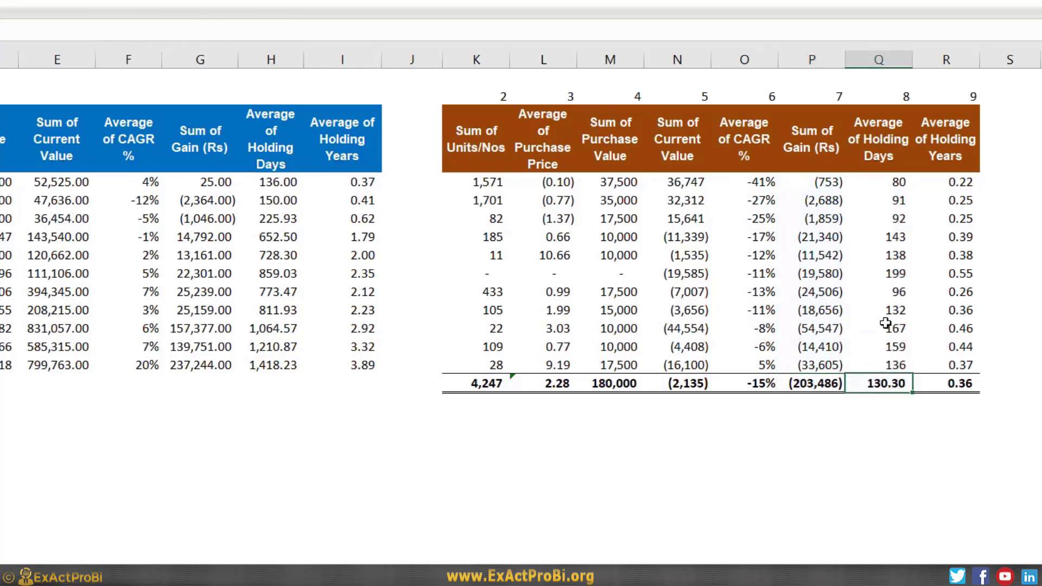
Recheck the Average of Holding Days variances up to Q4 and review the Average of Holding Years variances in R4:R14.
double_click(875, 329)
double_click(875, 292)
left_click(876, 234)
left_click(874, 191)
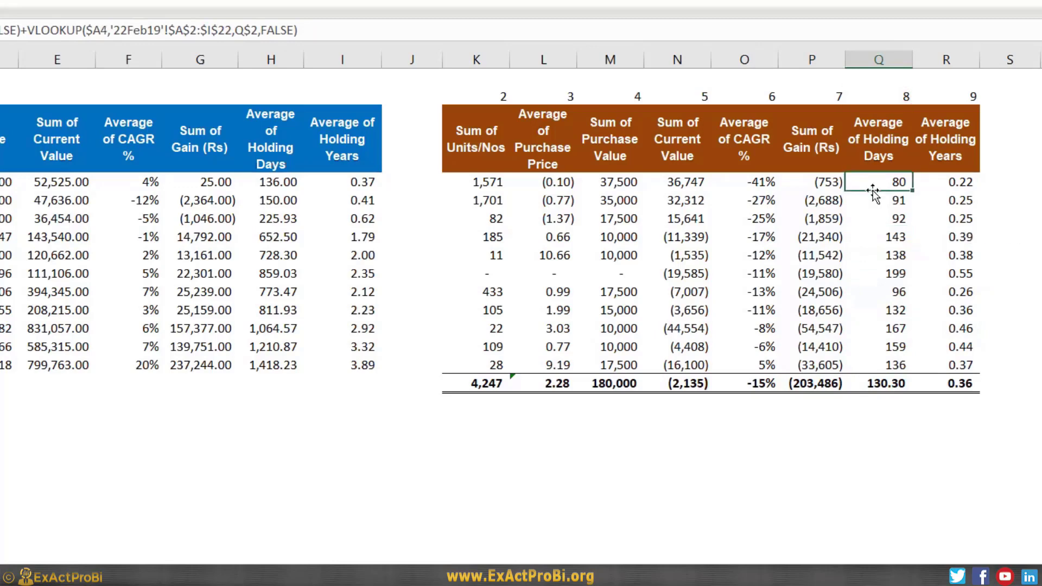
left_click_drag(944, 181, 931, 356)
left_click(812, 292)
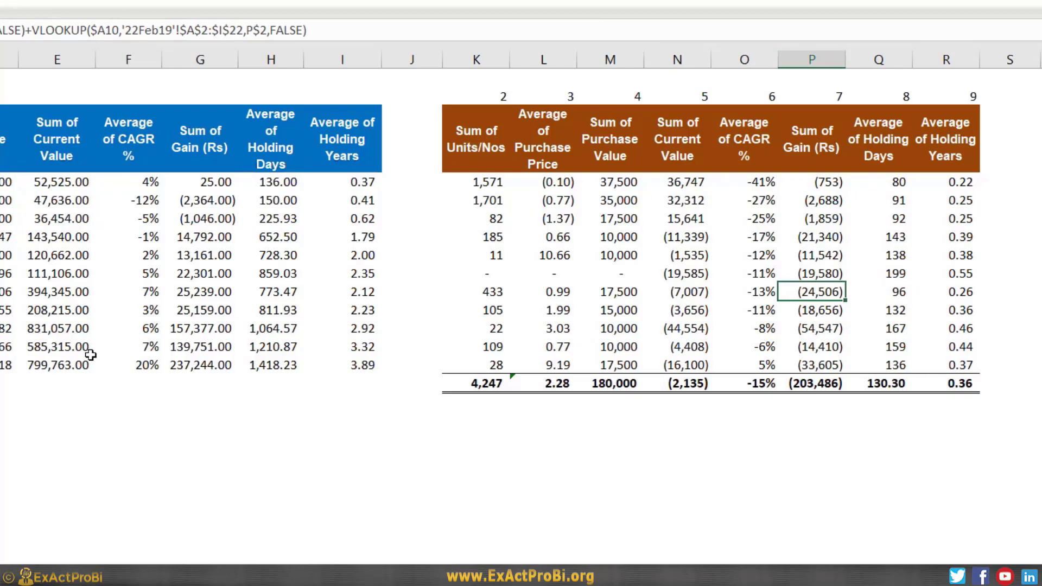
Review the Variance sheet's comparison results, checking the Franklin - India Bluechip Fund row.
left_click(193, 547)
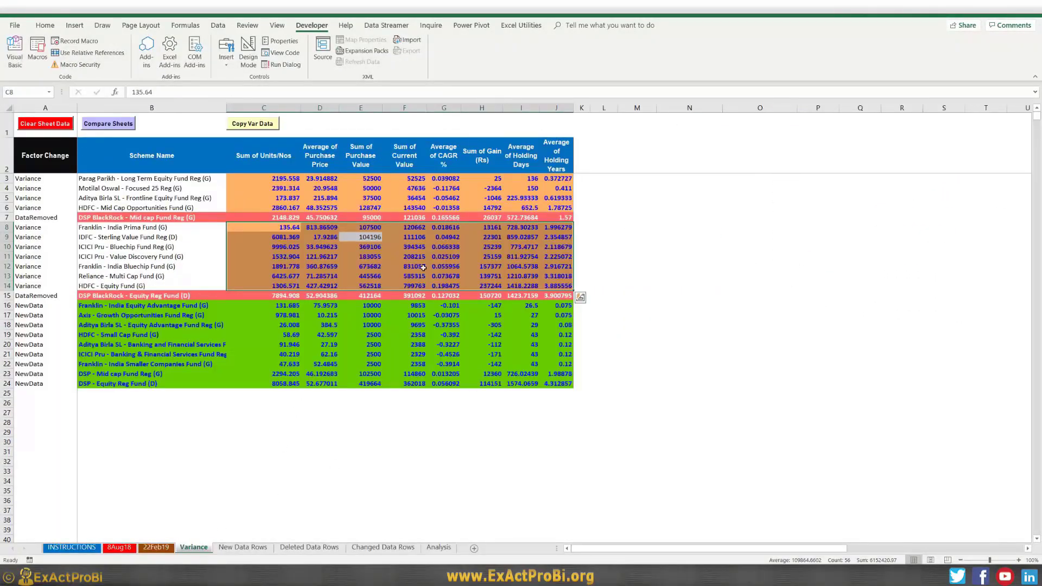
left_click(423, 268)
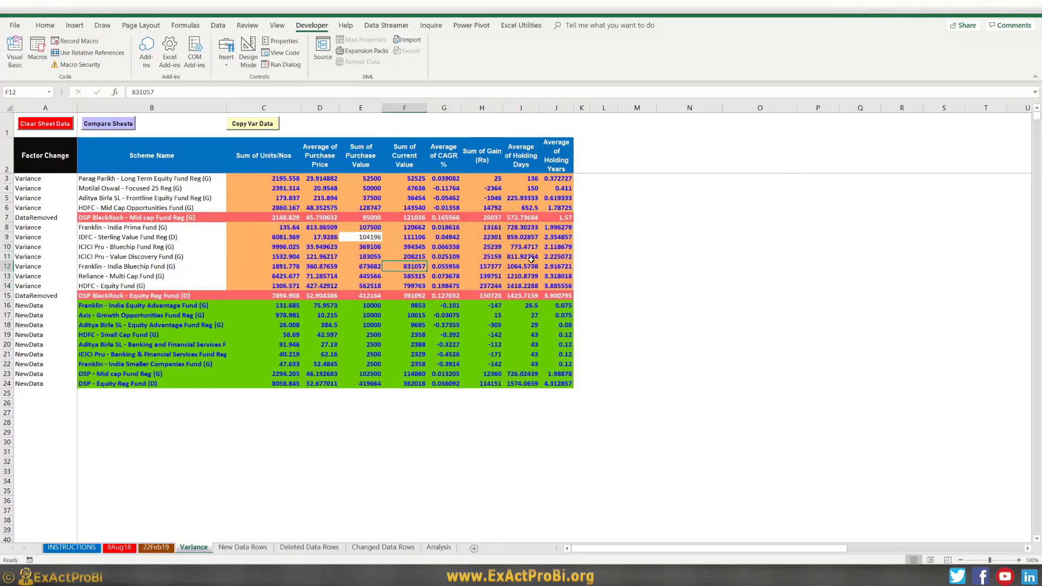
left_click(559, 266)
Return to the Analysis sheet and review the whole variance block K4:R14.
left_click(438, 548)
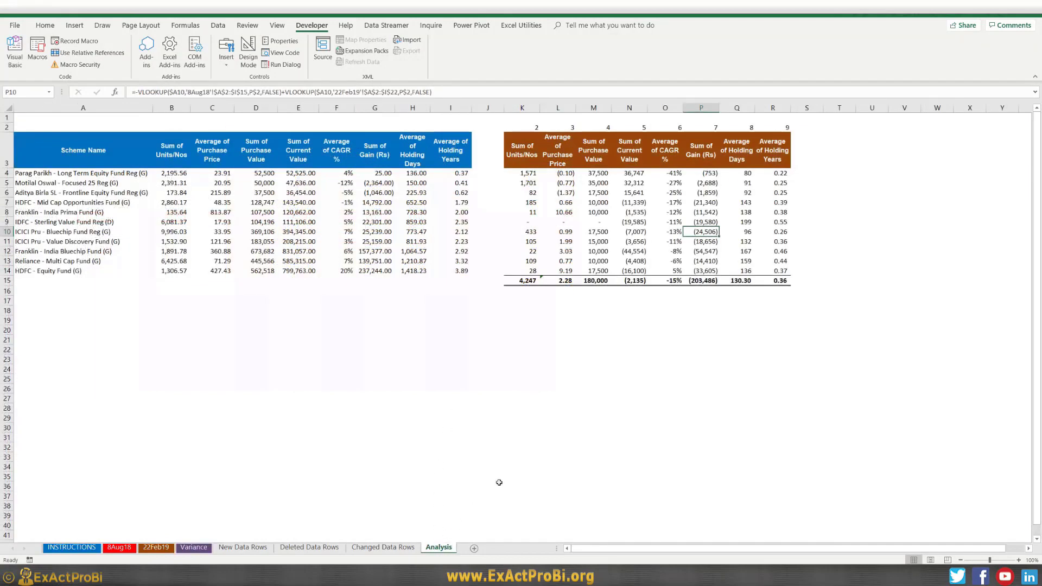
left_click_drag(527, 173, 766, 275)
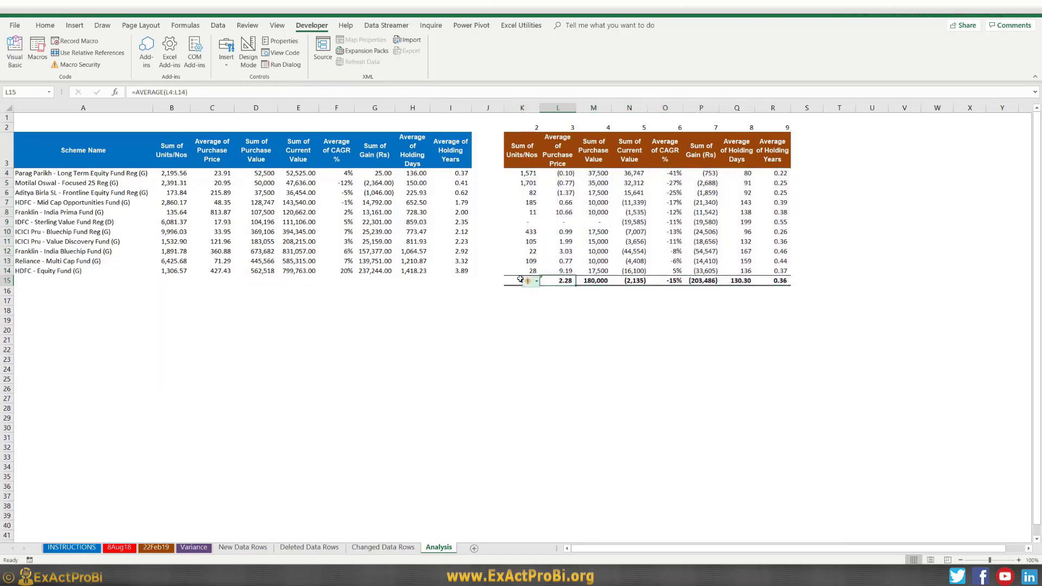
left_click(596, 233)
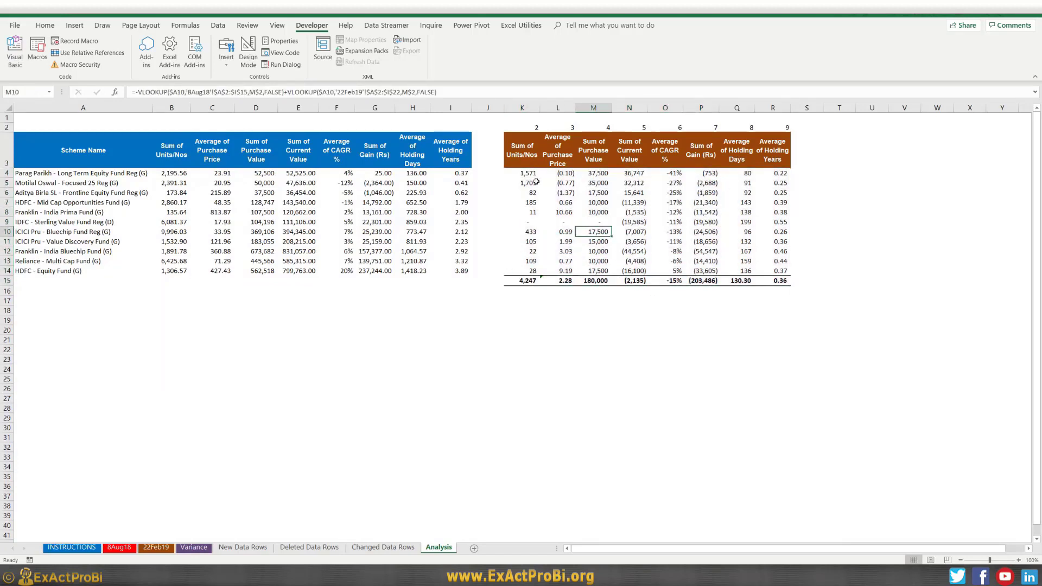
left_click_drag(521, 176, 781, 269)
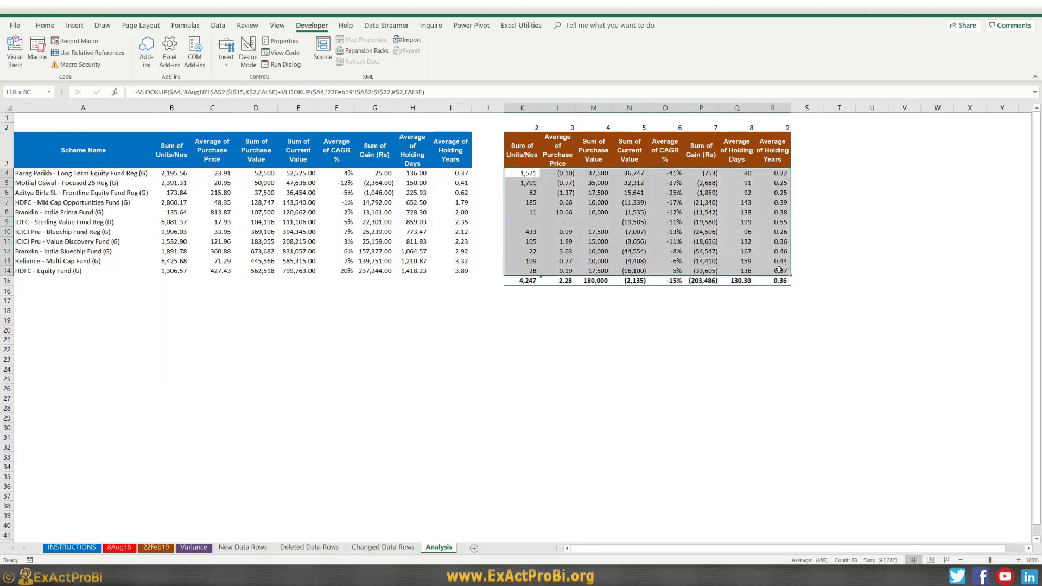
Inspect the Sum of Gain (Rs) variance formulas and the SUM total in P15, and go over the variance block again.
left_click(702, 213)
left_click(703, 242)
left_click(701, 281)
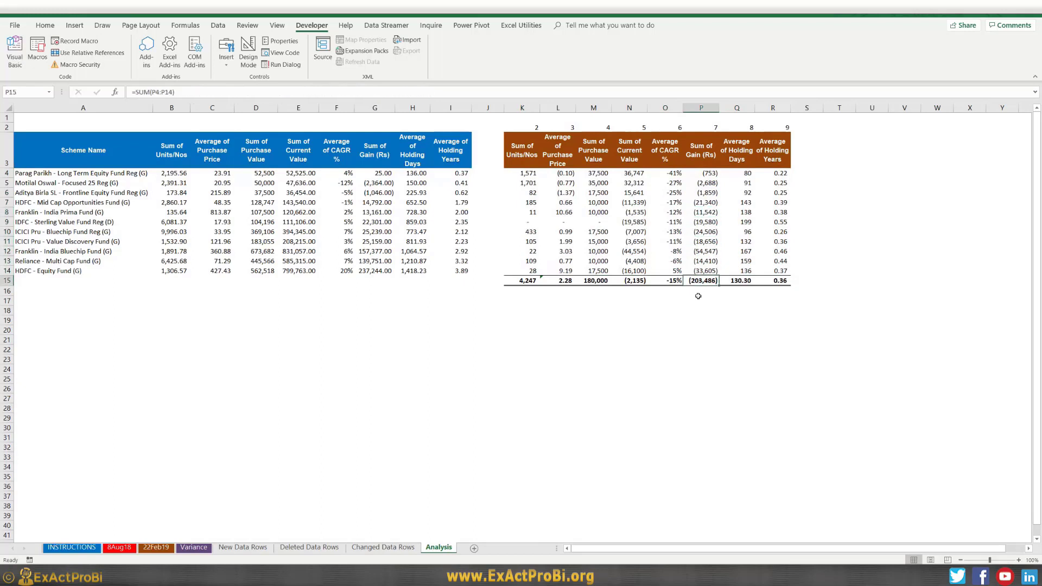
left_click(691, 266)
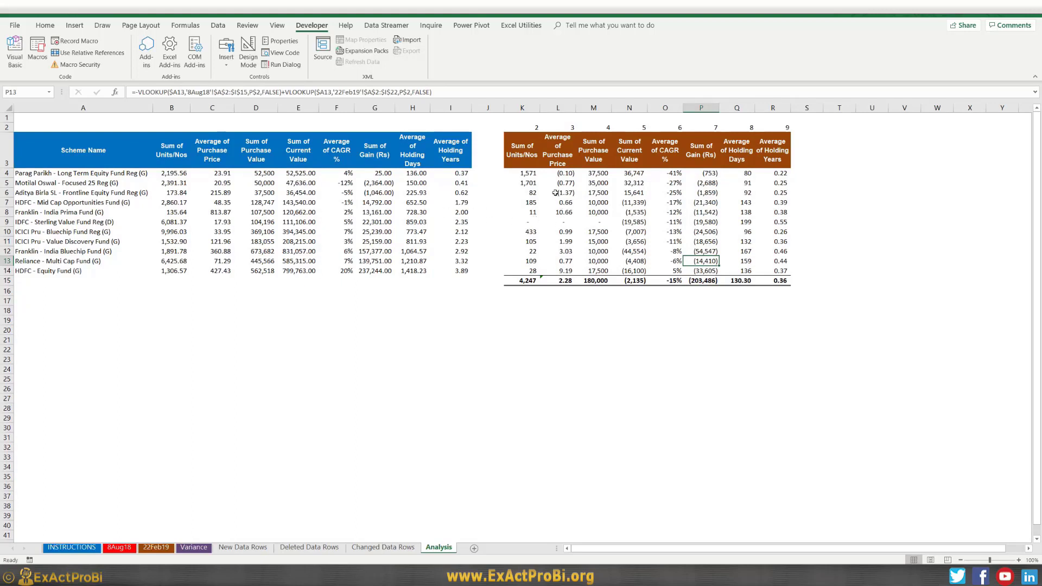
left_click_drag(531, 176, 767, 271)
left_click(349, 282)
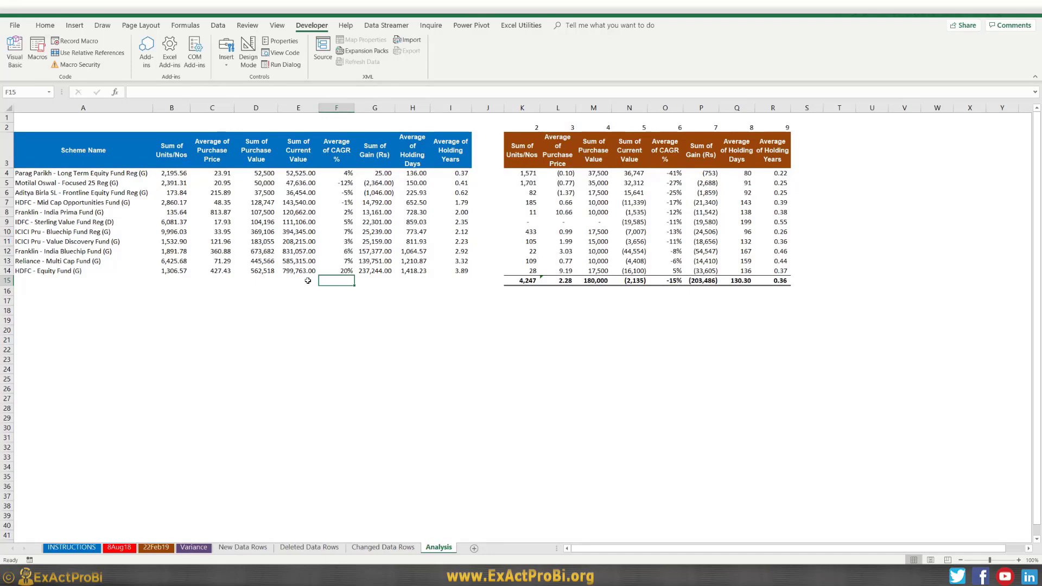
Review the New Data Rows, Deleted Data Rows and Changed Data Rows sheets.
left_click(371, 549)
left_click(304, 549)
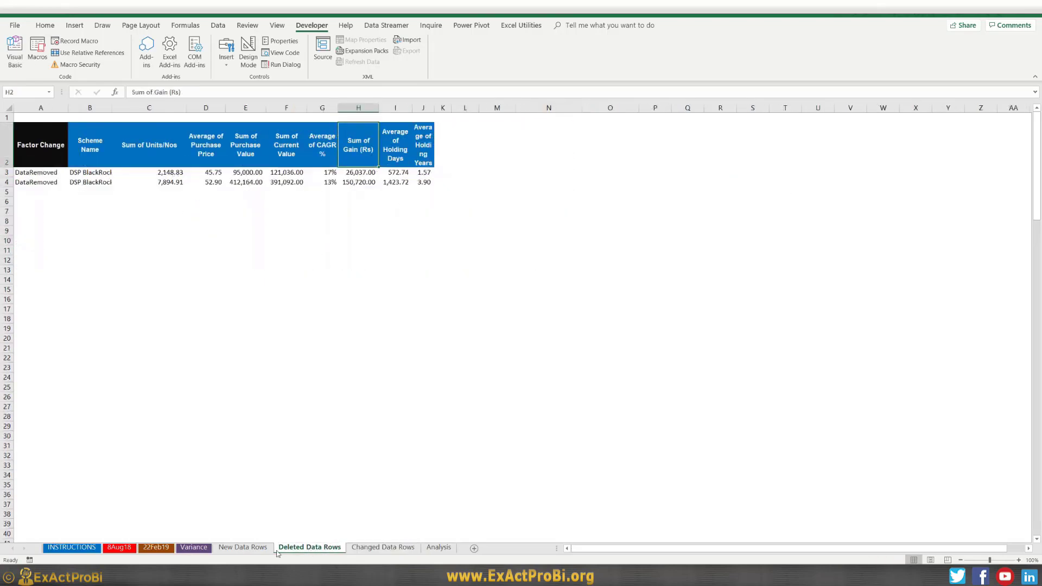
left_click(258, 549)
left_click(312, 550)
left_click(370, 551)
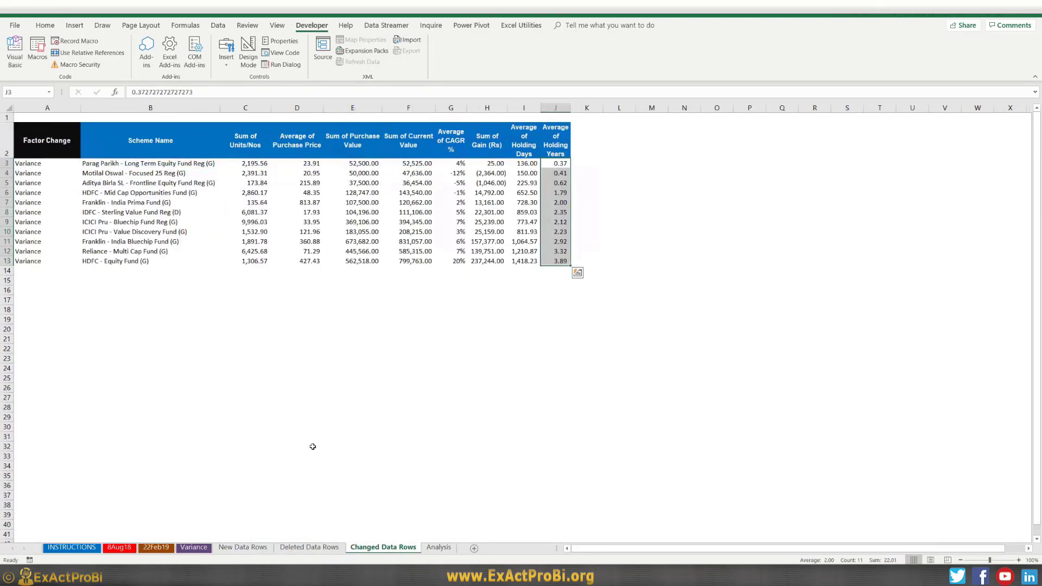